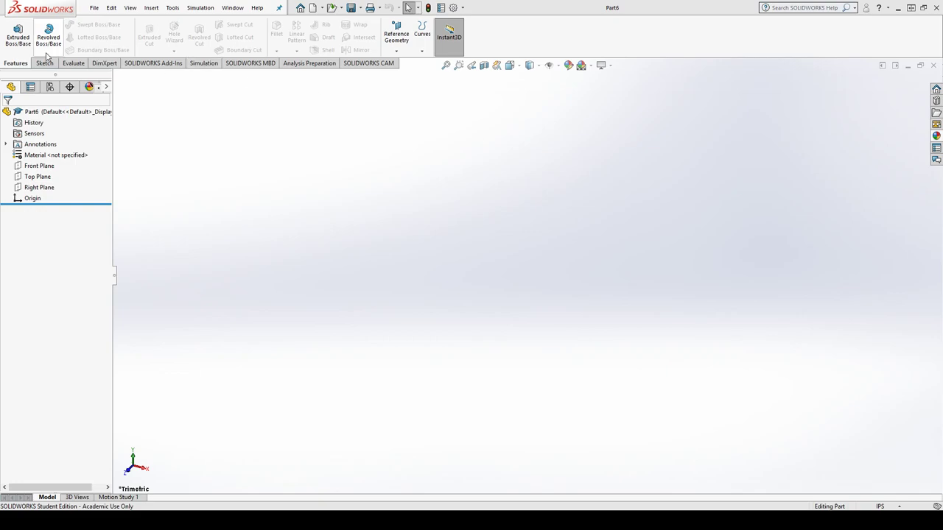
Start an extruded boss and sketch a circle centred on the origin on the Top Plane.
click(19, 33)
click(427, 189)
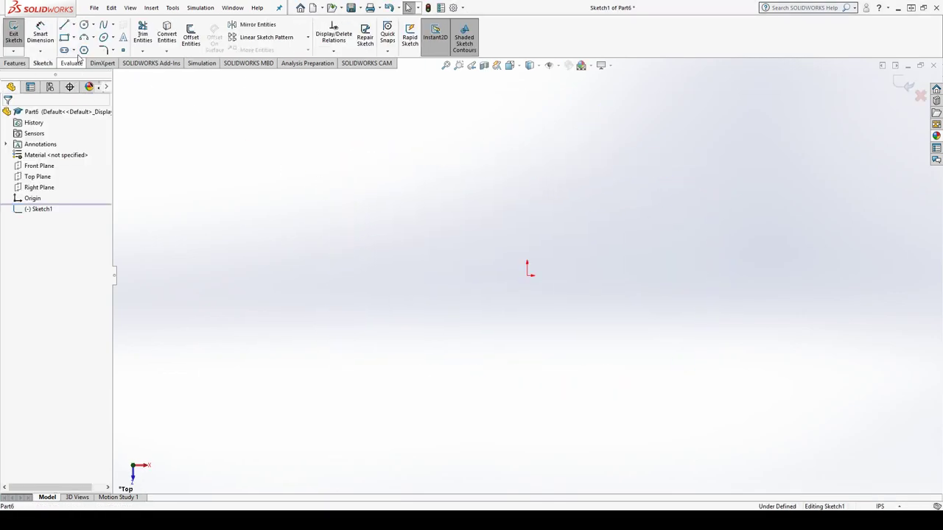
click(84, 24)
click(529, 277)
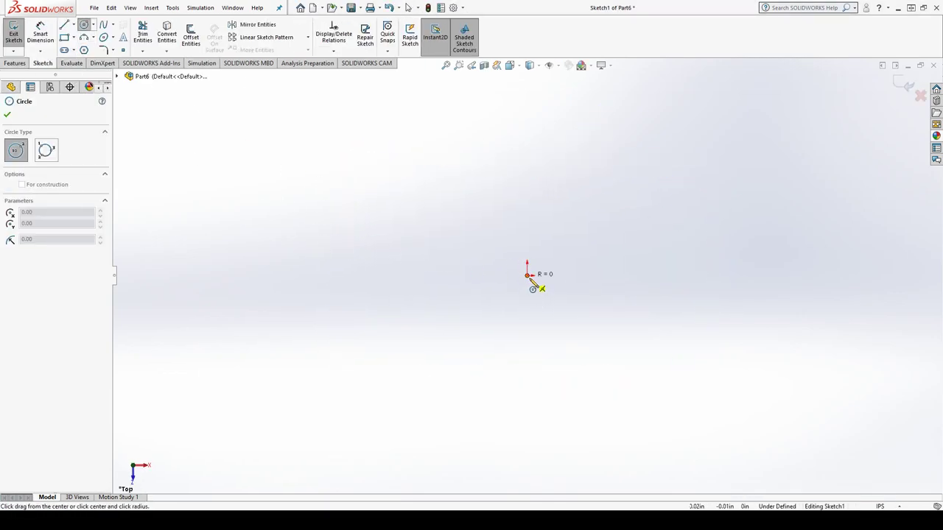
click(564, 331)
right_drag(564, 331, 581, 250)
Dimension the circle's diameter to 9/16 in (Ø.56).
click(582, 245)
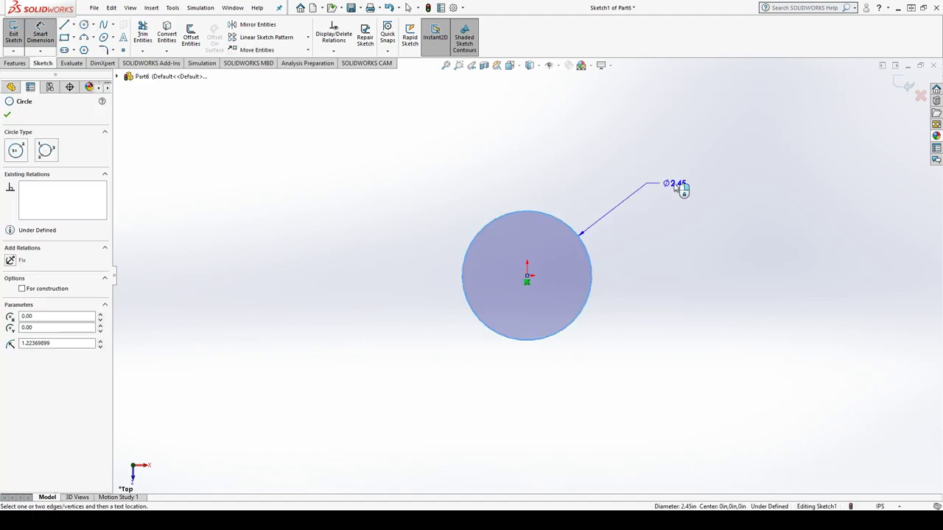
click(681, 188)
text(916)
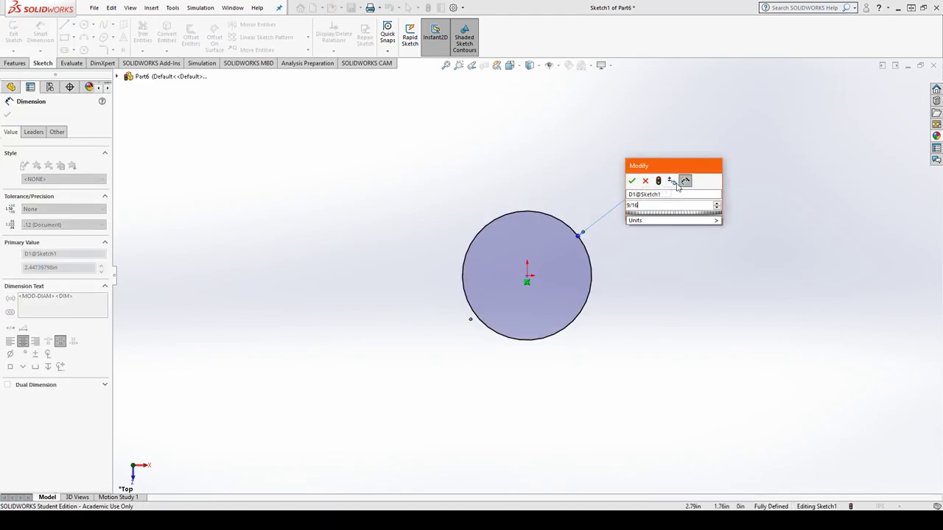
key(Return)
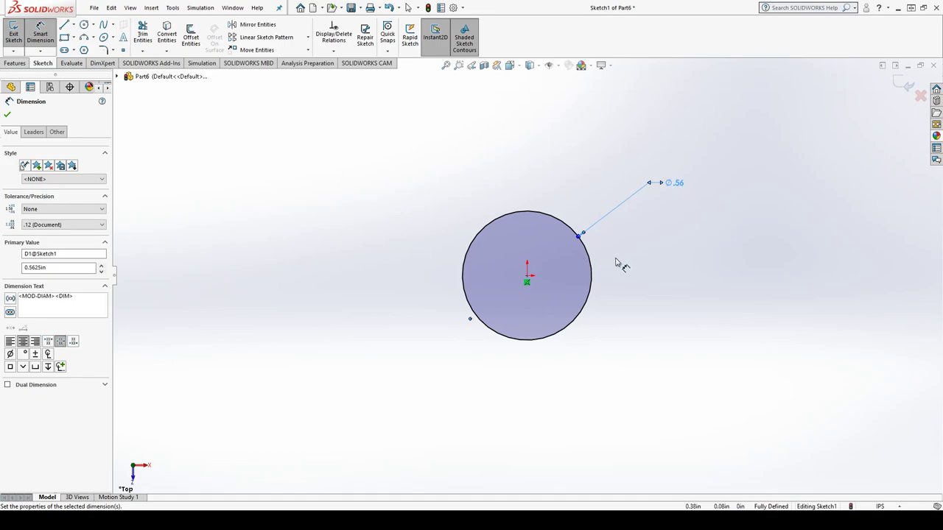
key(Escape)
double_click(673, 180)
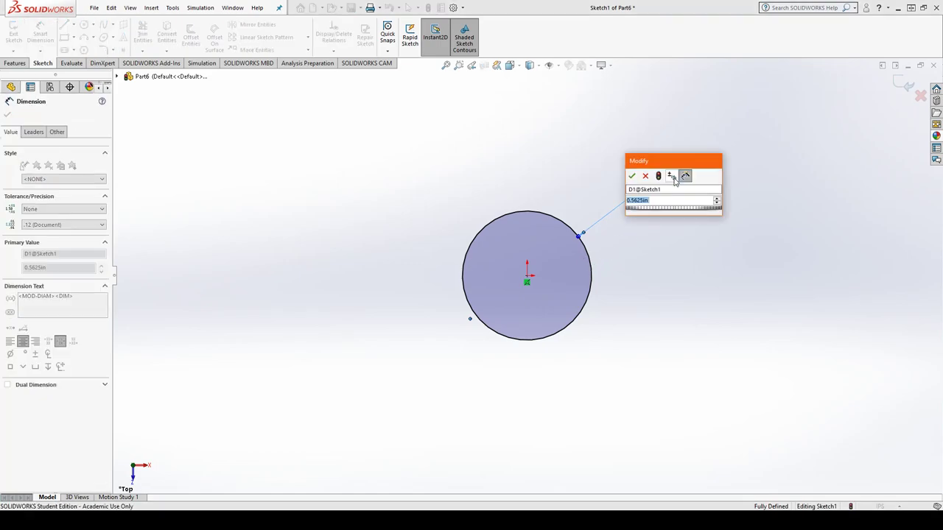
text(9/)
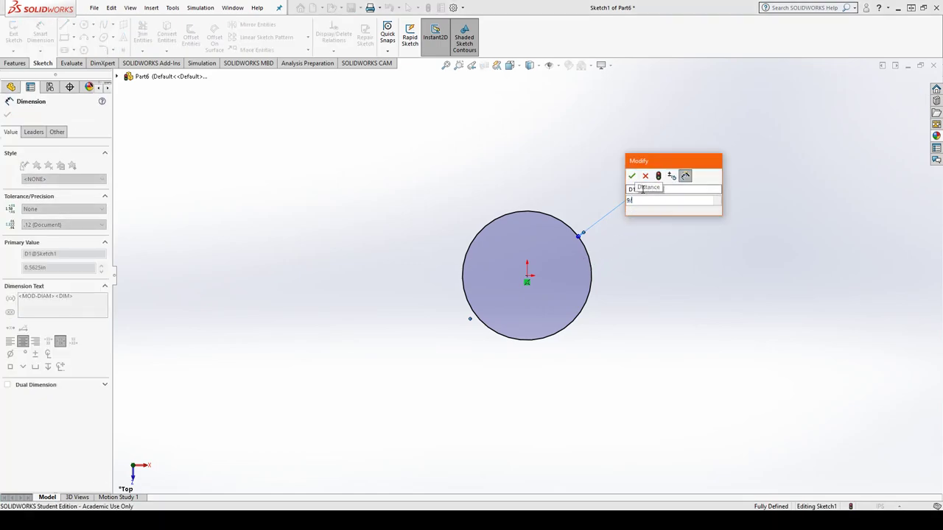
text(16)
key(Return)
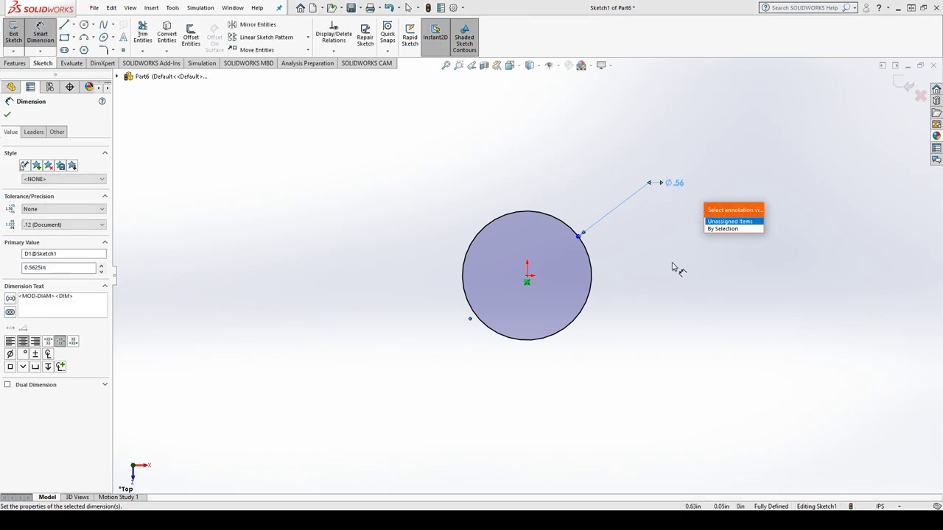
key(Escape)
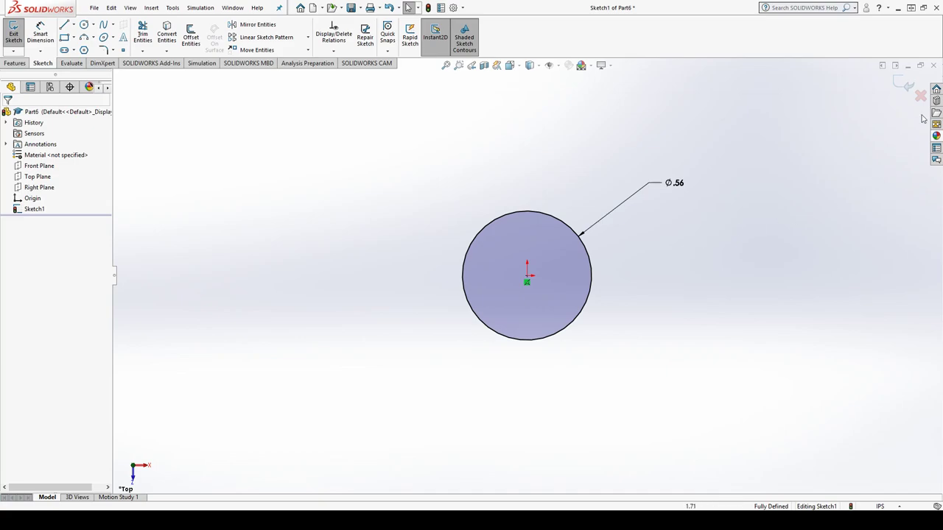
Exit the sketch and extrude the circle 0.25 in blind as Boss-Extrude1.
click(904, 84)
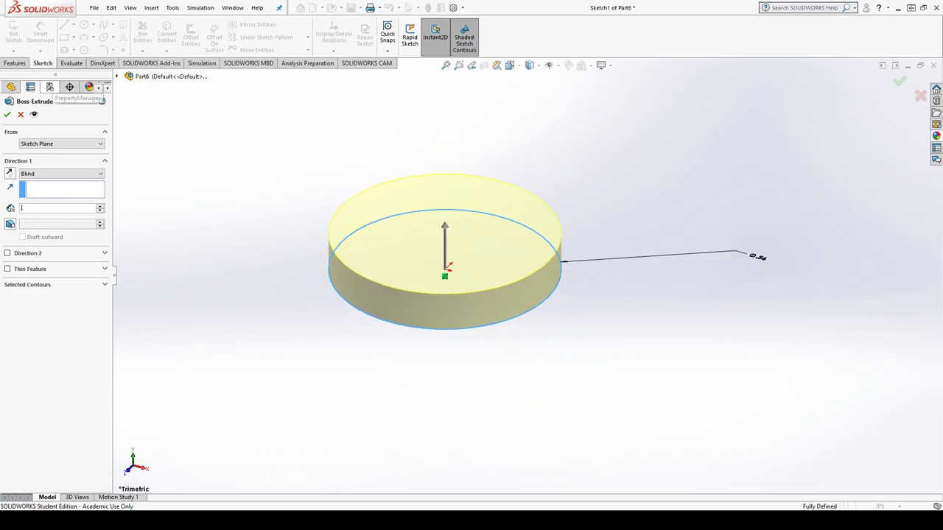
text(0.25)
key(Return)
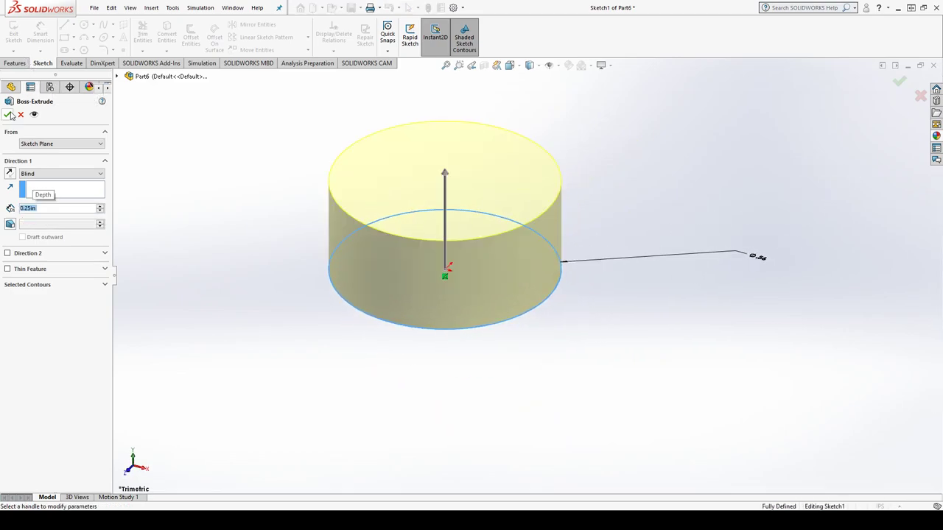
click(8, 115)
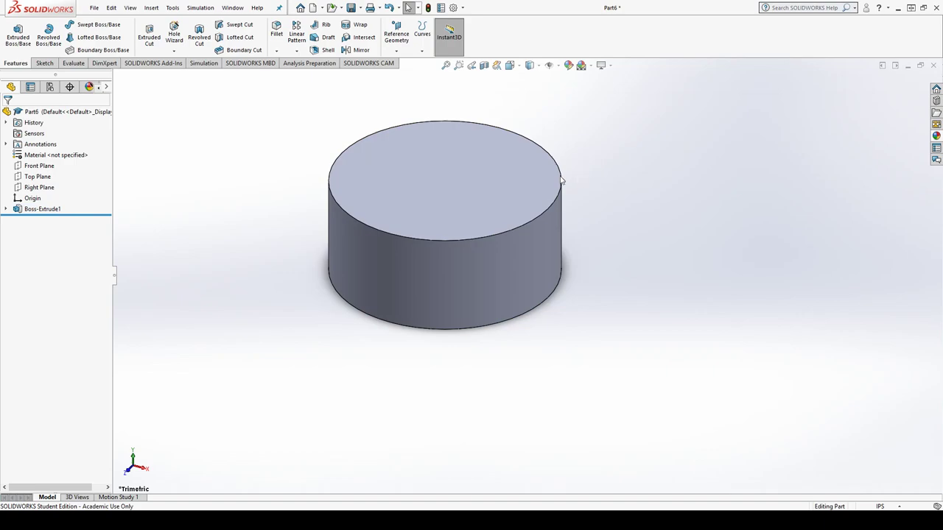
middle_drag(562, 180, 573, 179)
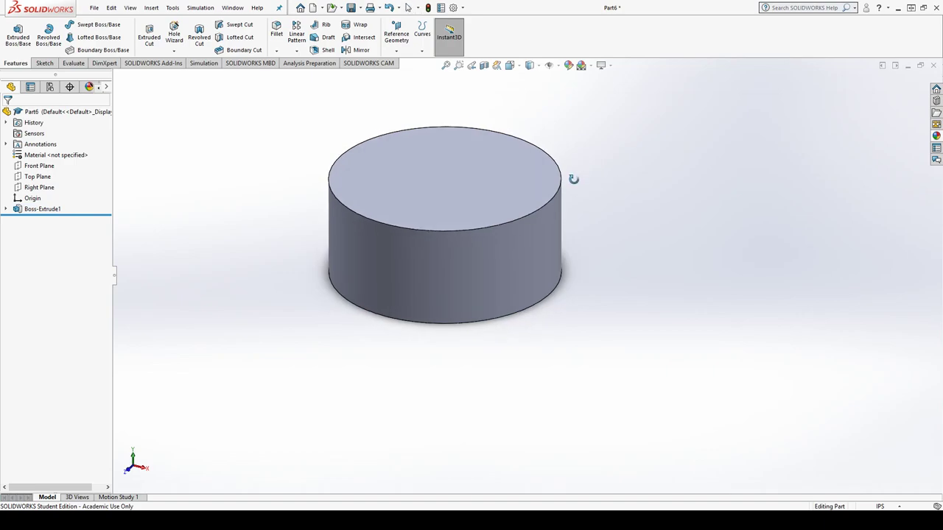
Sketch on the Right Plane a vertical line up from the cylinder's top-edge midpoint.
click(43, 190)
right_click(43, 189)
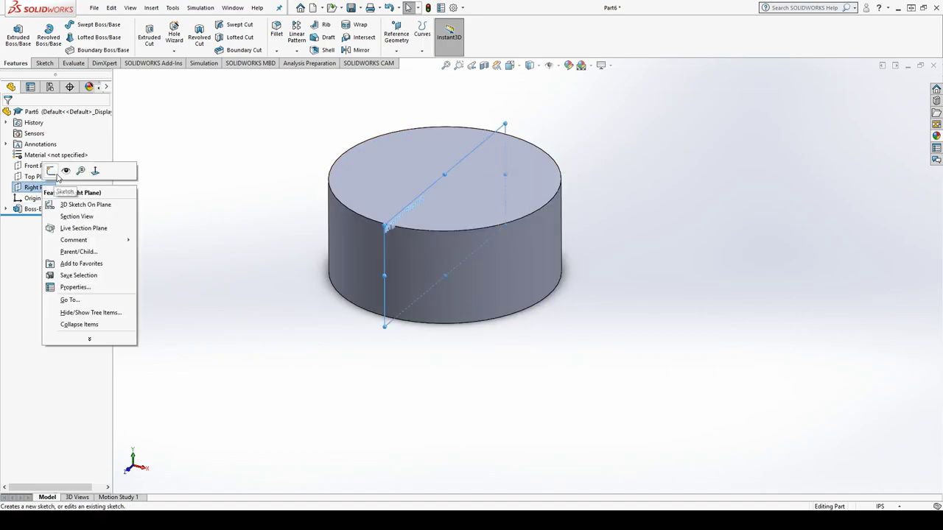
click(51, 171)
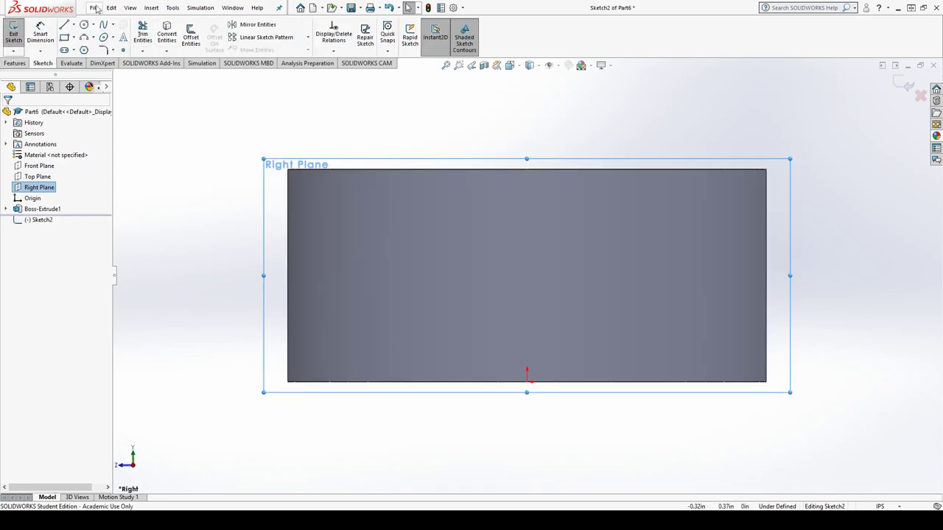
click(64, 25)
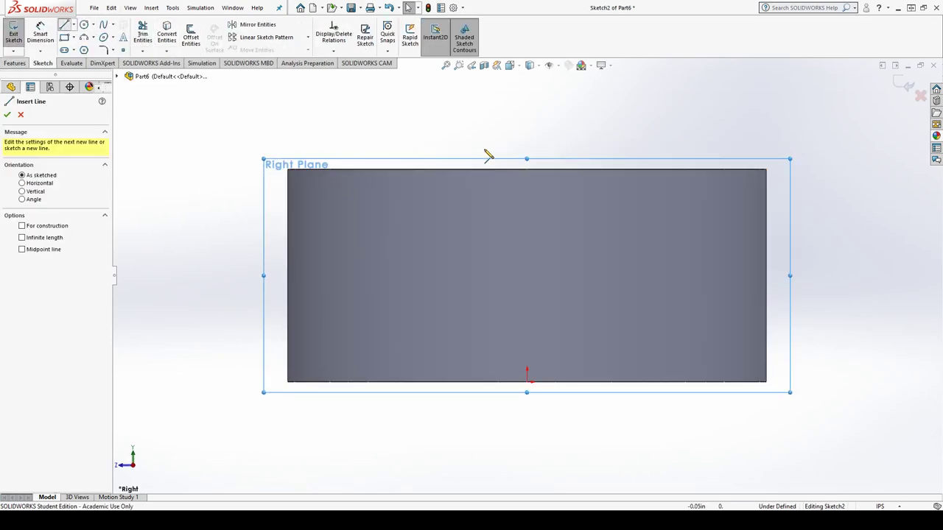
click(527, 169)
click(526, 84)
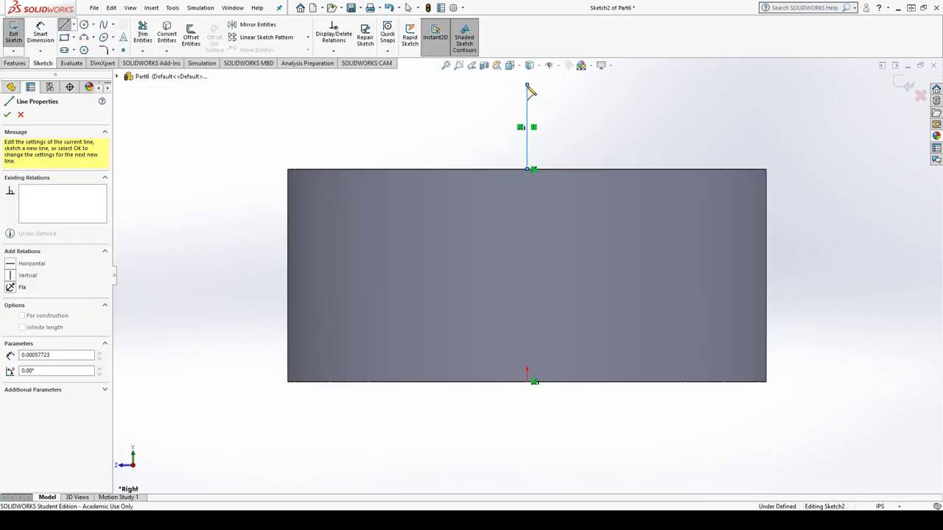
key(Escape)
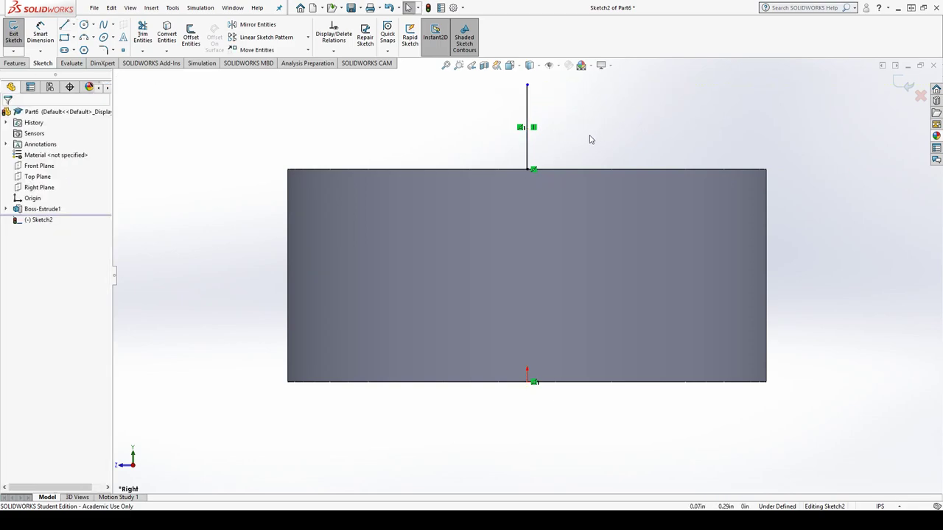
key(z)
scroll(574, 146, down, 2)
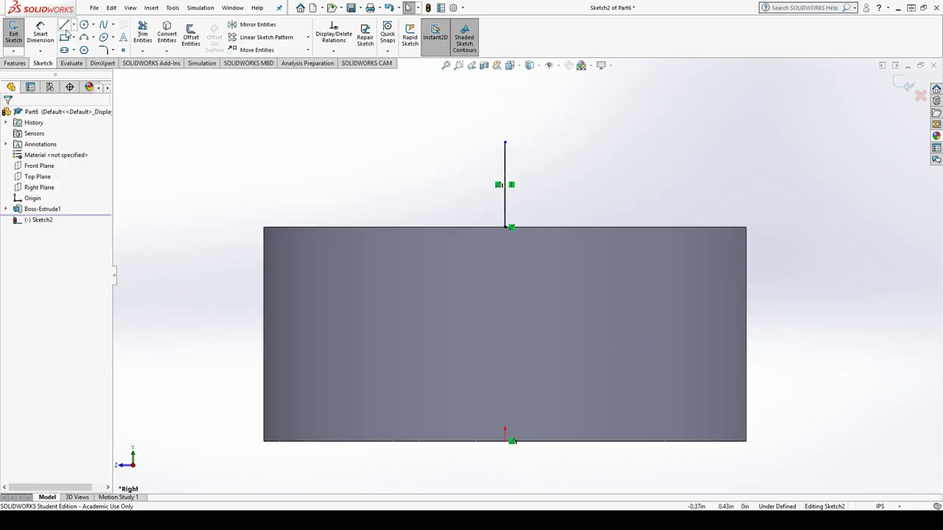
Draw a three-point arc between the top-edge corners through the vertical line's top end.
click(84, 37)
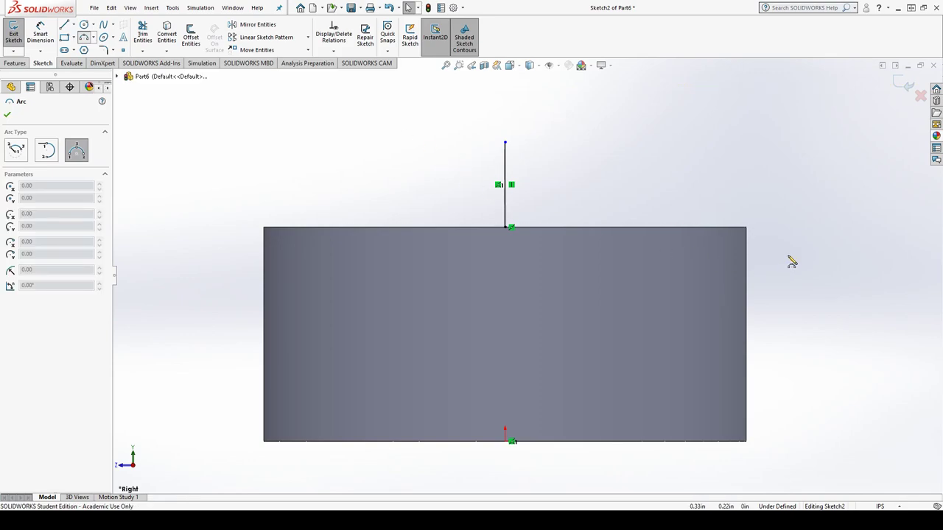
click(745, 227)
click(264, 228)
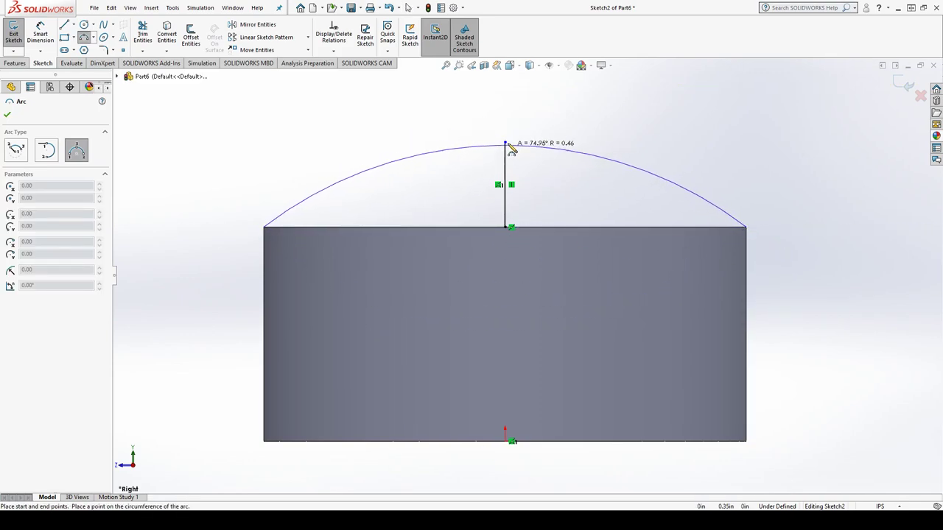
click(508, 117)
key(Escape)
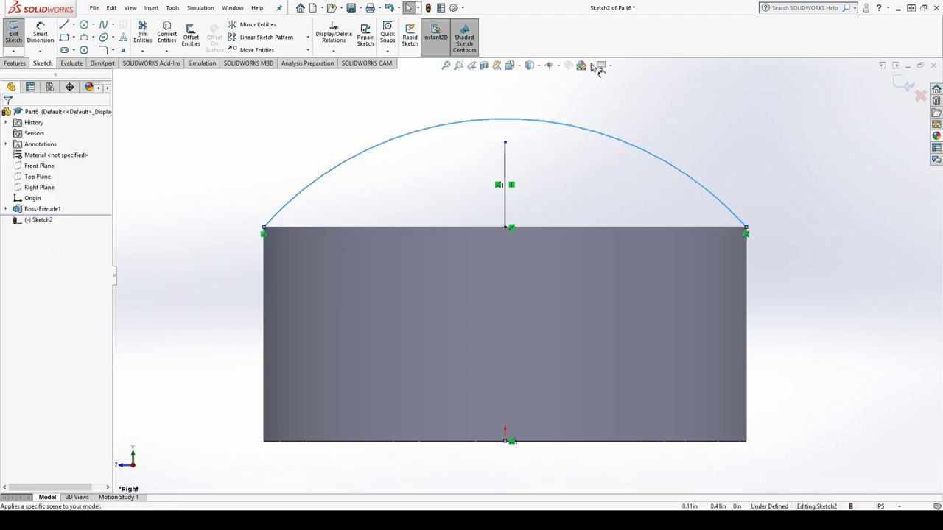
Dimension the arc's dome height to 0.0625 in and delete the vertical construction line.
click(506, 120)
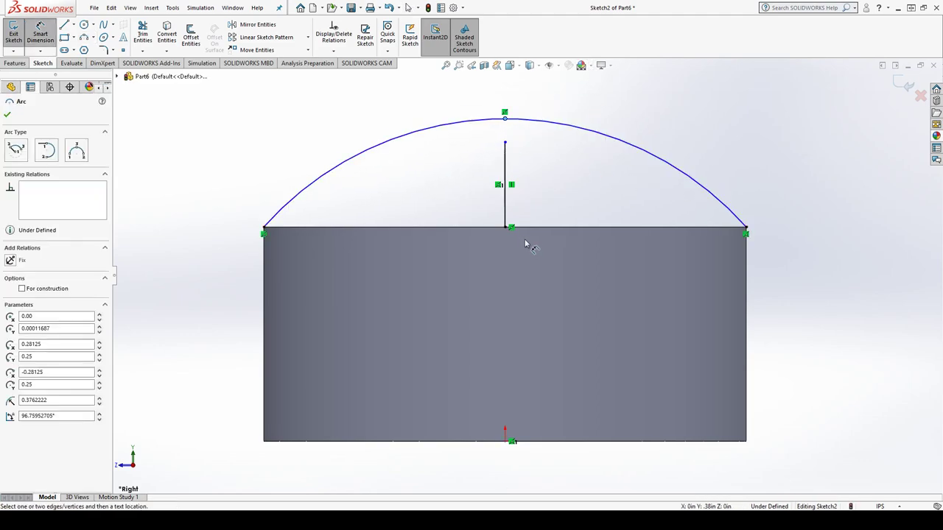
click(538, 227)
click(838, 181)
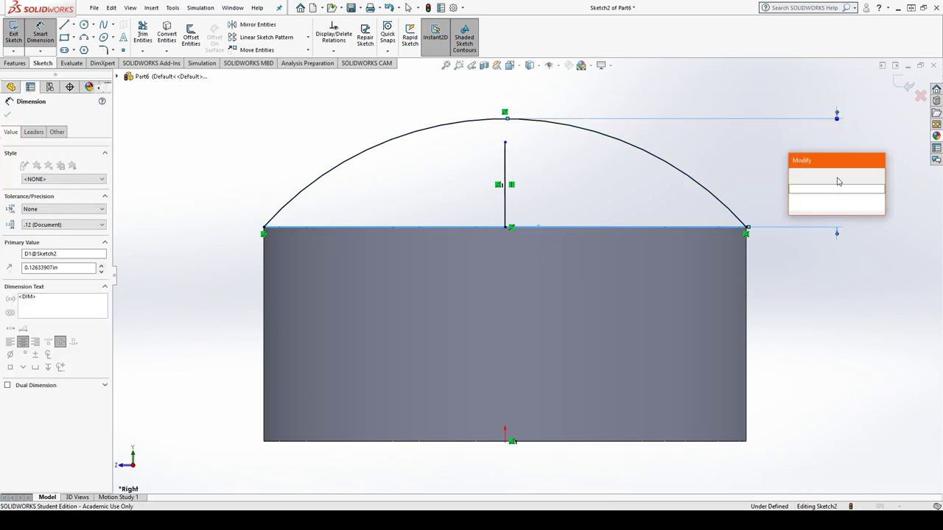
text(1/.0625)
key(Return)
key(Escape)
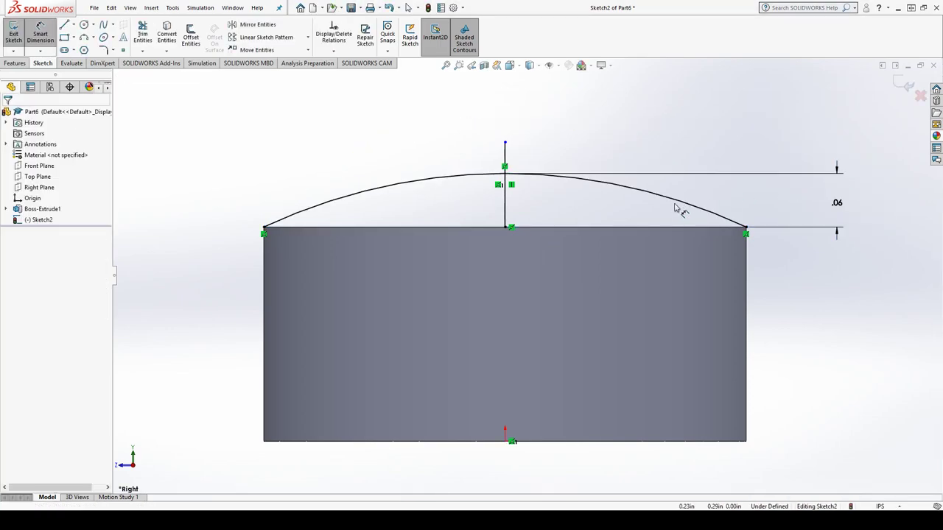
click(505, 207)
key(Delete)
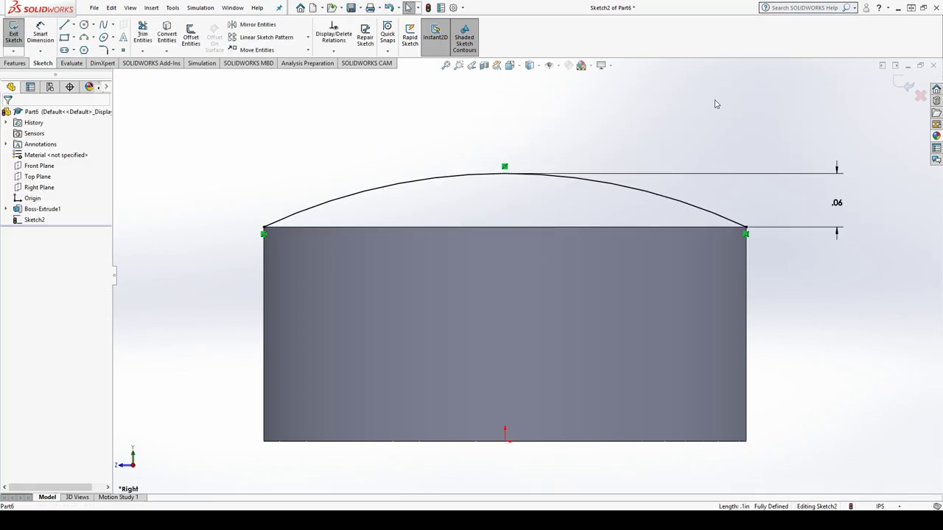
Draw a vertical line from the arc's apex to the top edge, then along the edge to the right corner.
click(64, 24)
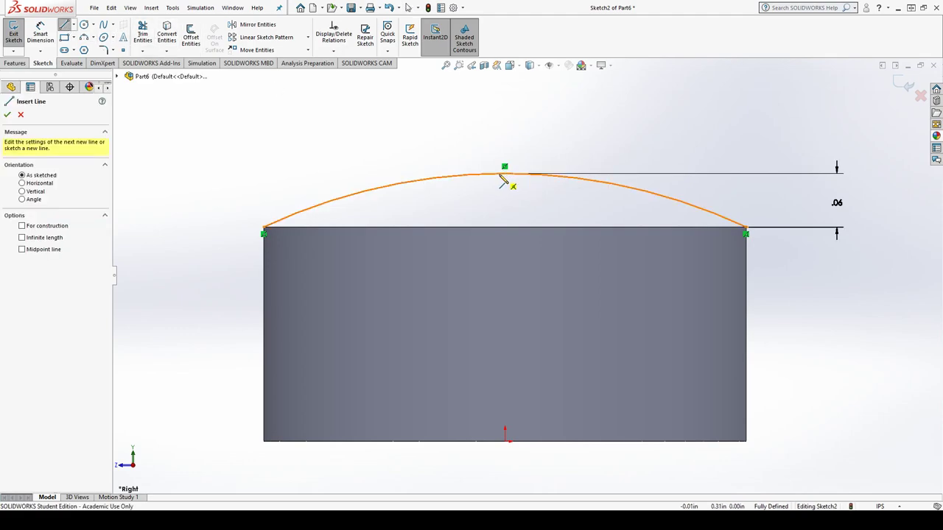
click(505, 174)
click(504, 227)
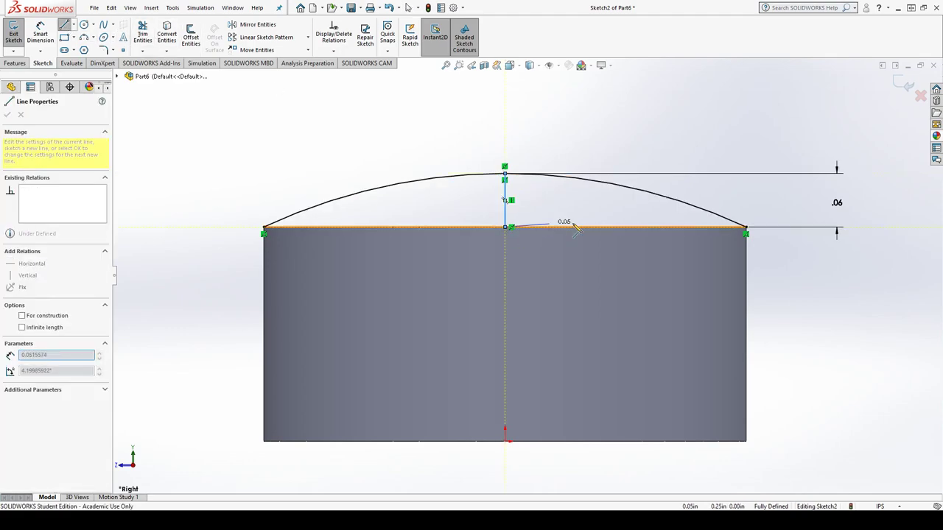
click(746, 228)
key(Escape)
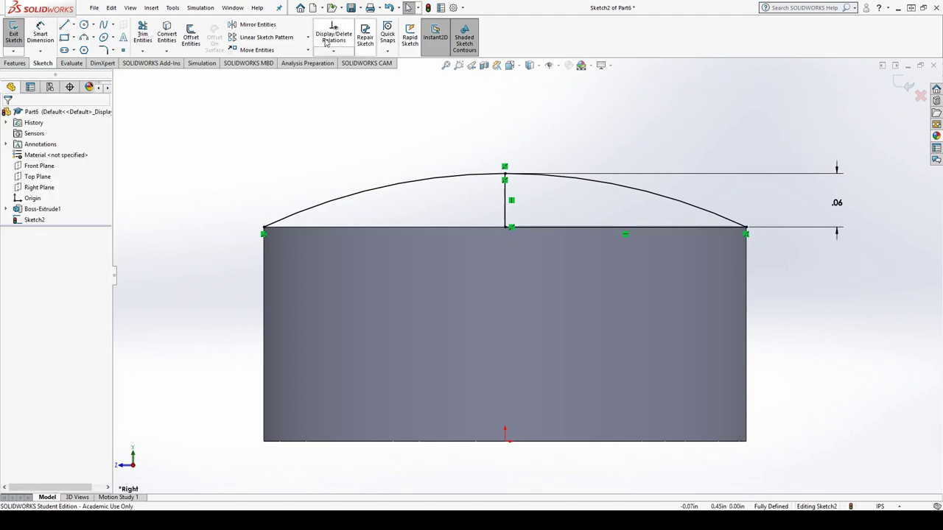
Try trimming the arc's left half, then undo the trim and fit the view.
click(148, 37)
drag(391, 176, 400, 221)
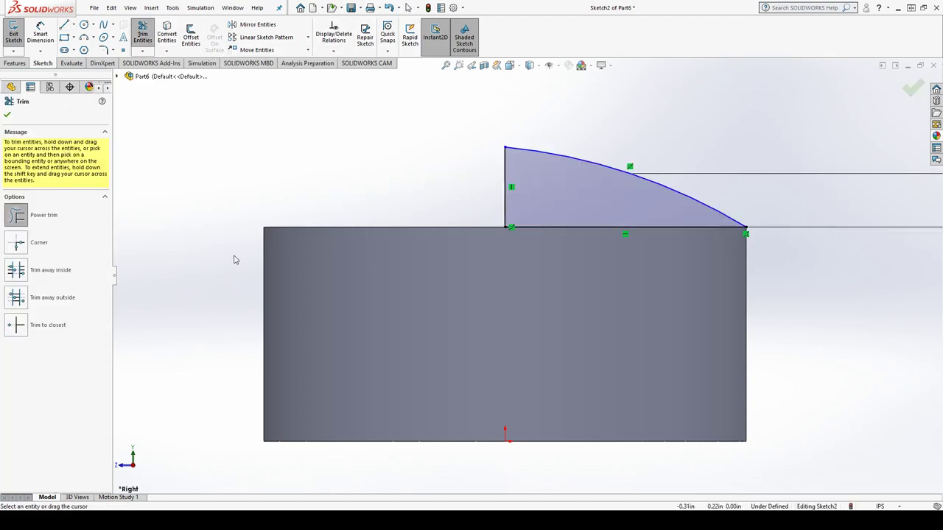
key(f)
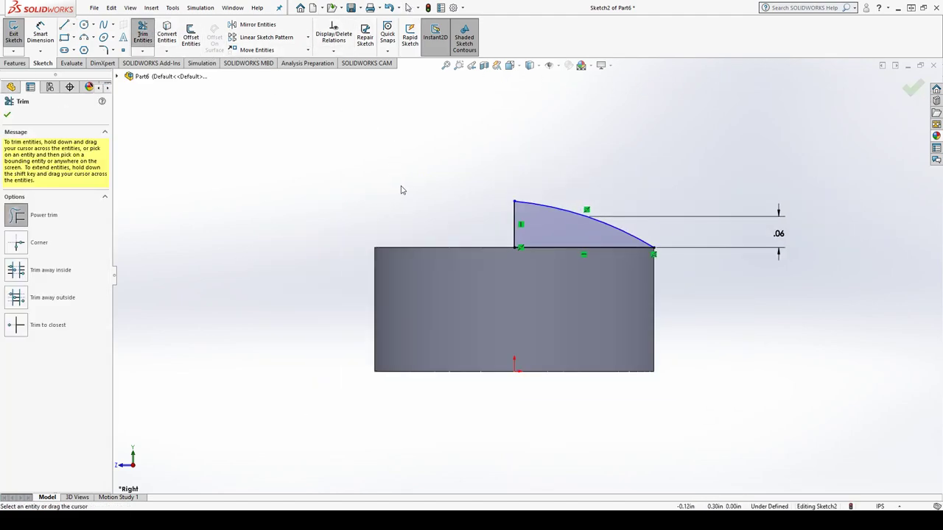
key(Escape)
key(ctrl+z)
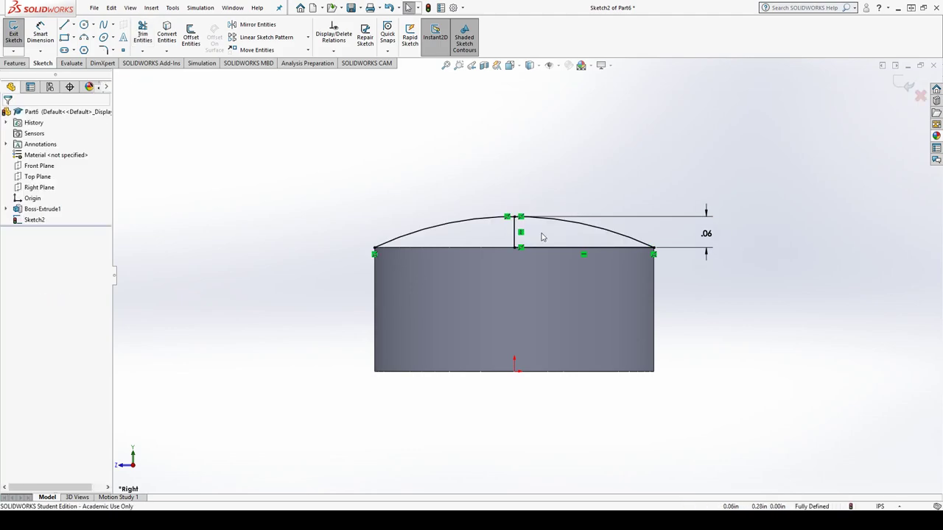
scroll(549, 233, down, 5)
scroll(556, 221, up, 2)
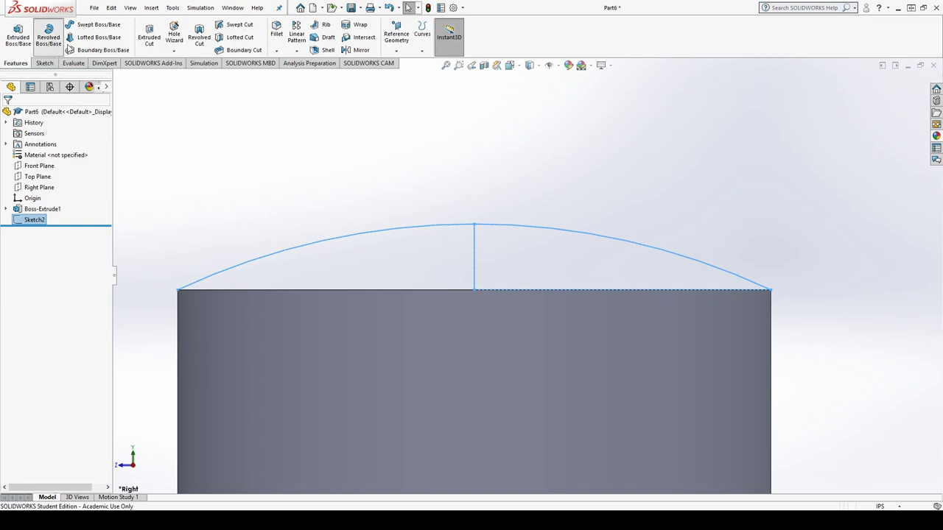
Revolve the right-hand arc region 360° about the vertical line as a solid, not thin, feature.
click(48, 35)
click(570, 248)
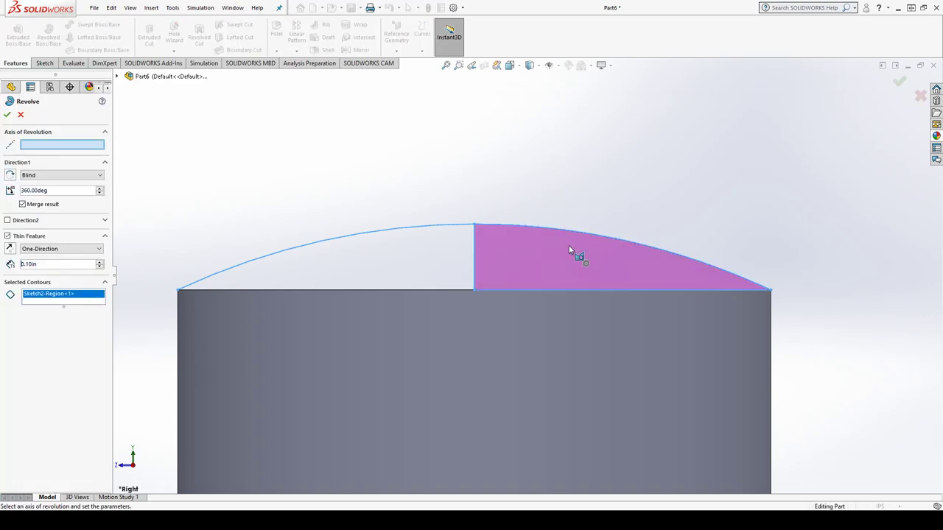
scroll(379, 242, up, 2)
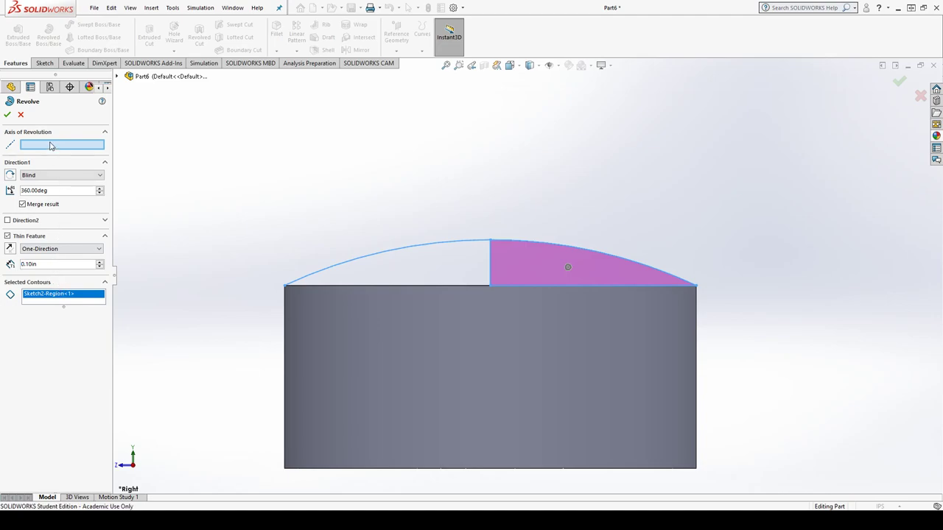
click(490, 270)
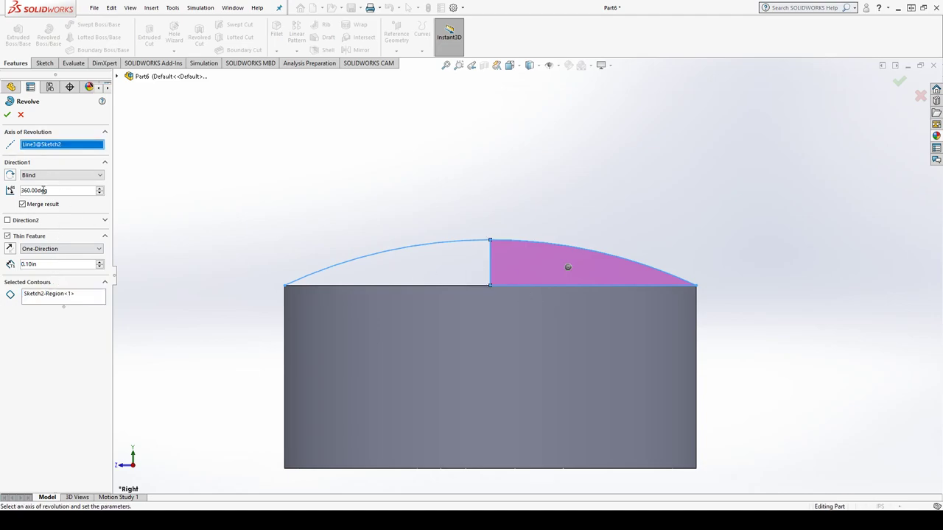
click(53, 232)
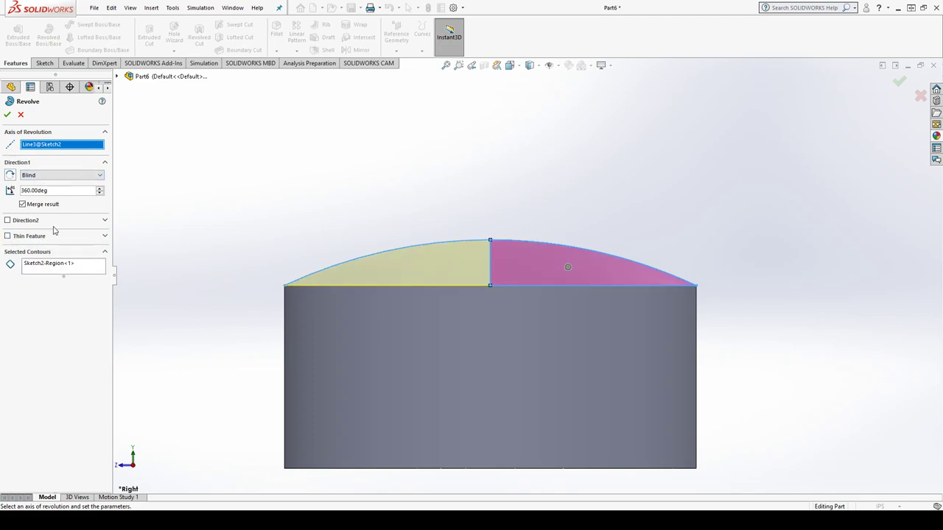
click(8, 116)
mouse_move(705, 177)
middle_down()
mouse_move(572, 297)
mouse_move(553, 235)
mouse_move(576, 270)
mouse_move(547, 295)
mouse_move(593, 275)
mouse_move(547, 244)
middle_up()
Sketch a circle centred on the origin on the cylinder's bottom face.
click(547, 341)
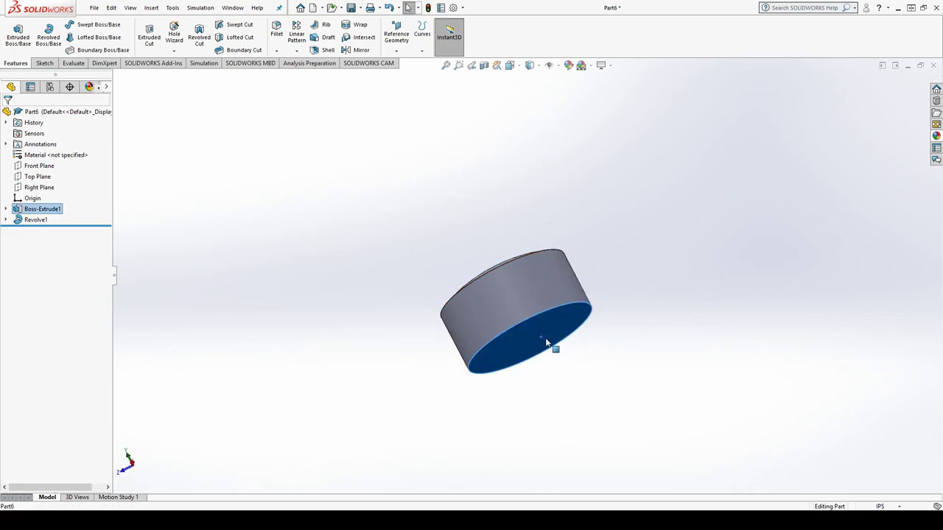
right_click(546, 341)
click(555, 276)
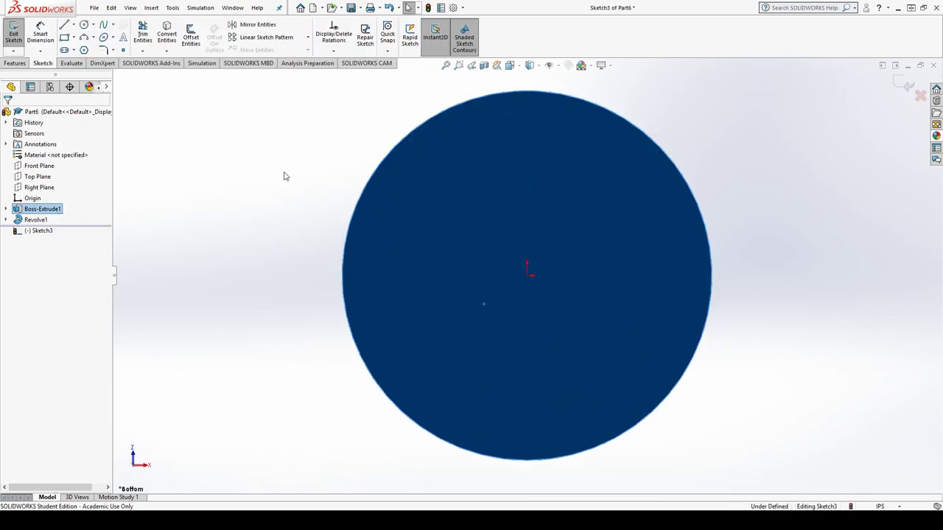
key(c)
click(527, 275)
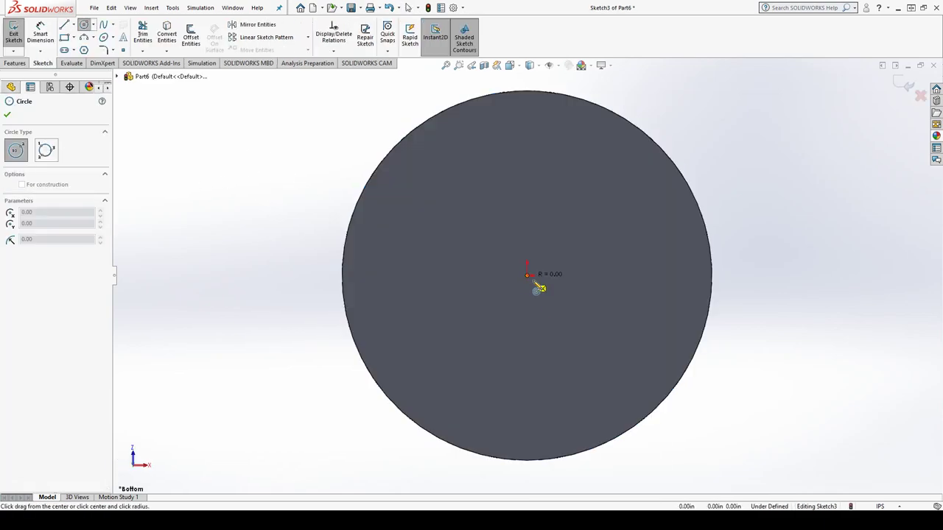
click(595, 380)
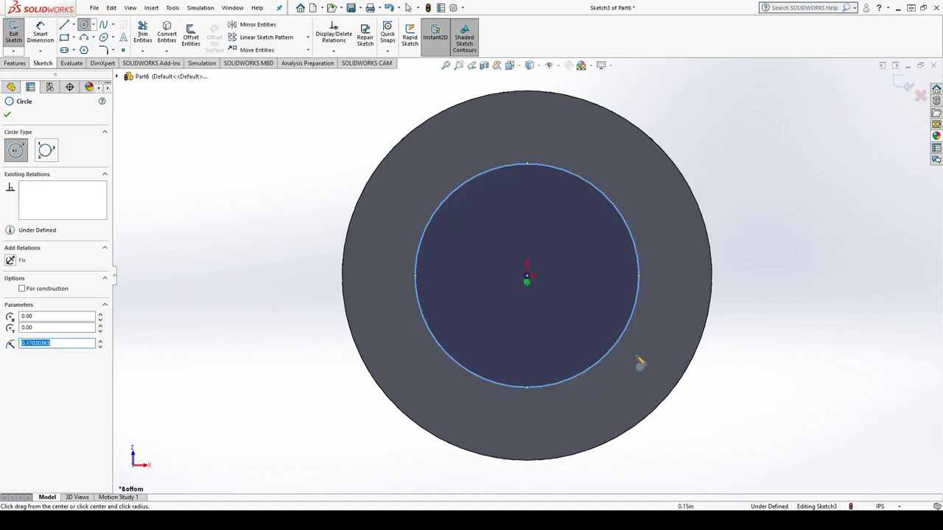
Dimension the circle's diameter to .38 in and exit the sketch.
key(d)
click(627, 322)
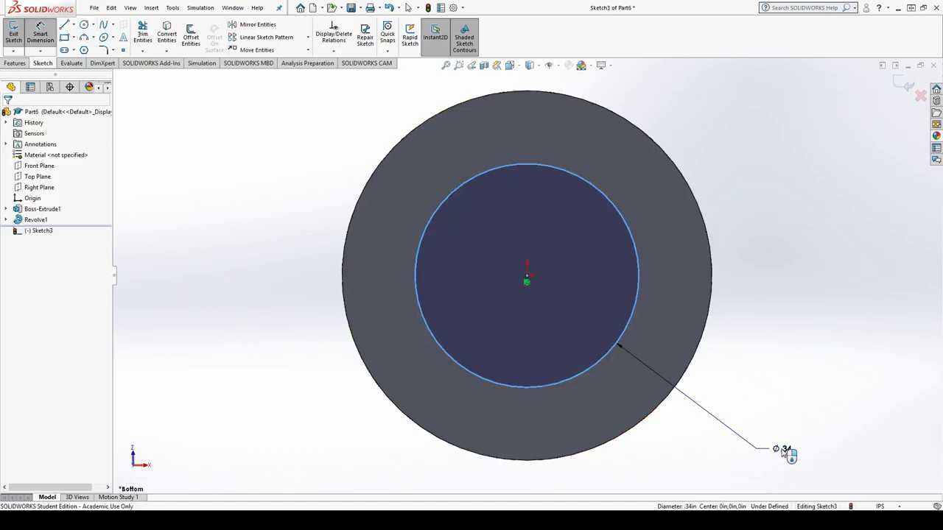
click(780, 449)
text(38)
key(Return)
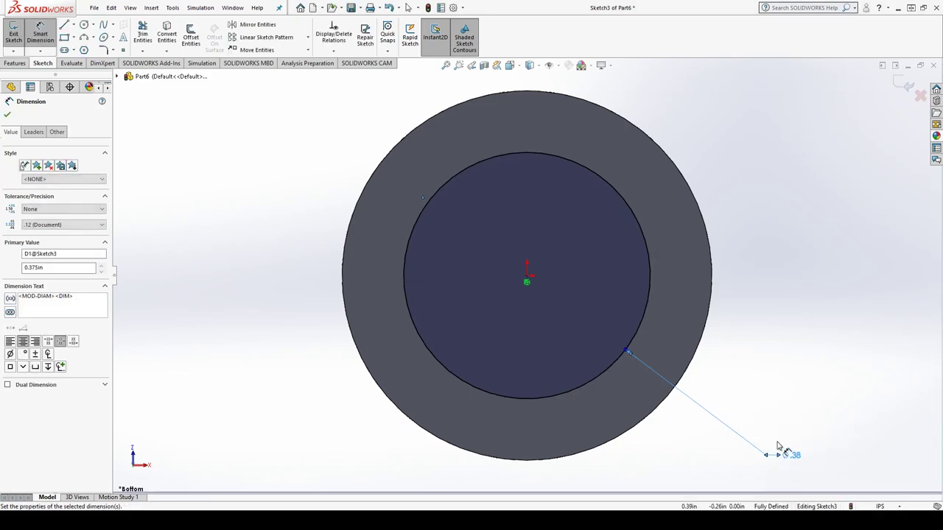
key(Escape)
scroll(735, 360, down, 2)
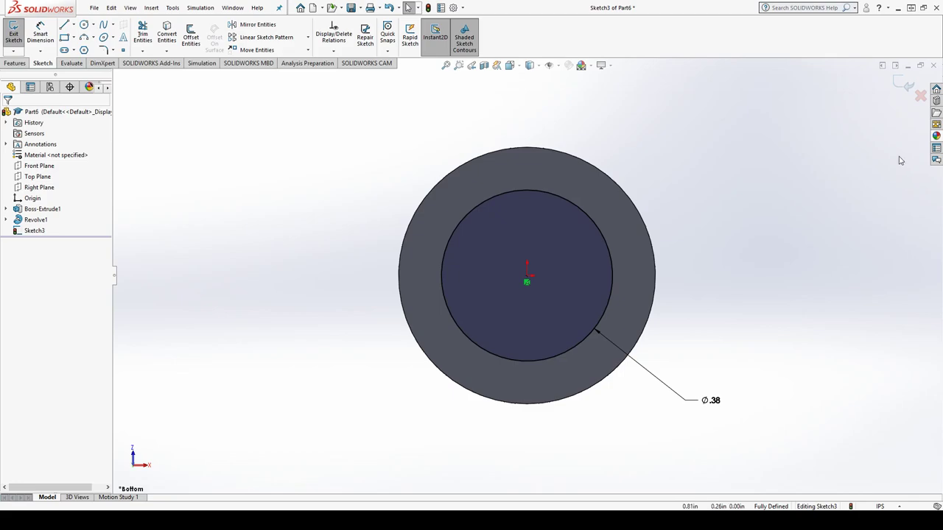
click(900, 84)
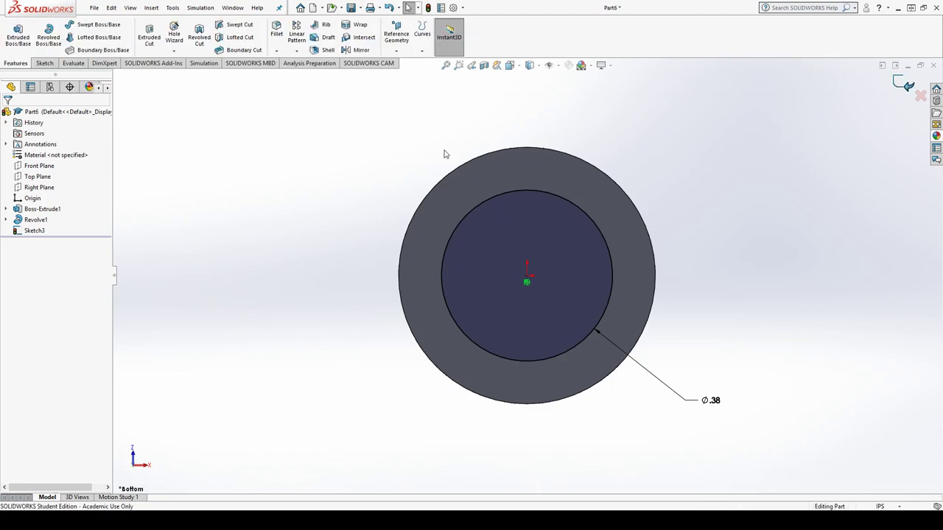
Extrude the Ø.38 circle 0.75 in blind from the bottom face as Boss-Extrude2.
click(19, 35)
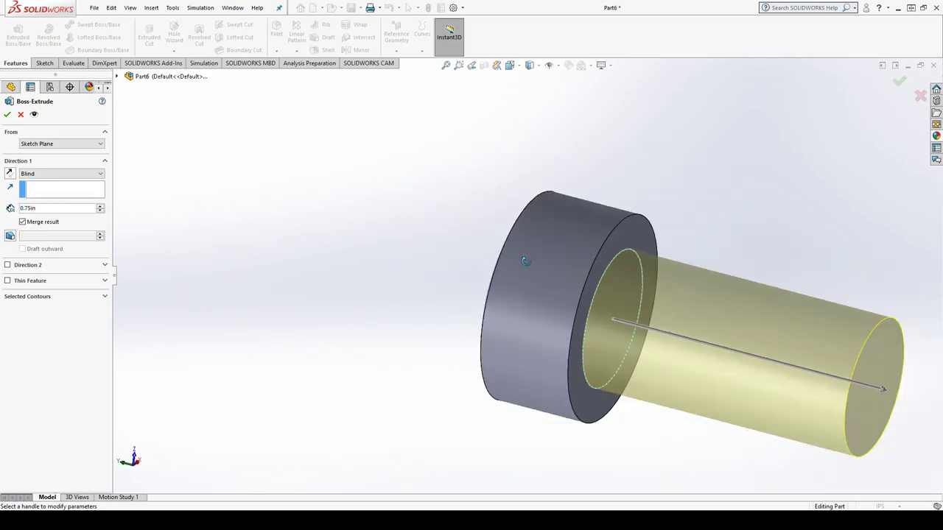
scroll(525, 260, up, 3)
click(899, 86)
middle_drag(717, 227, 623, 307)
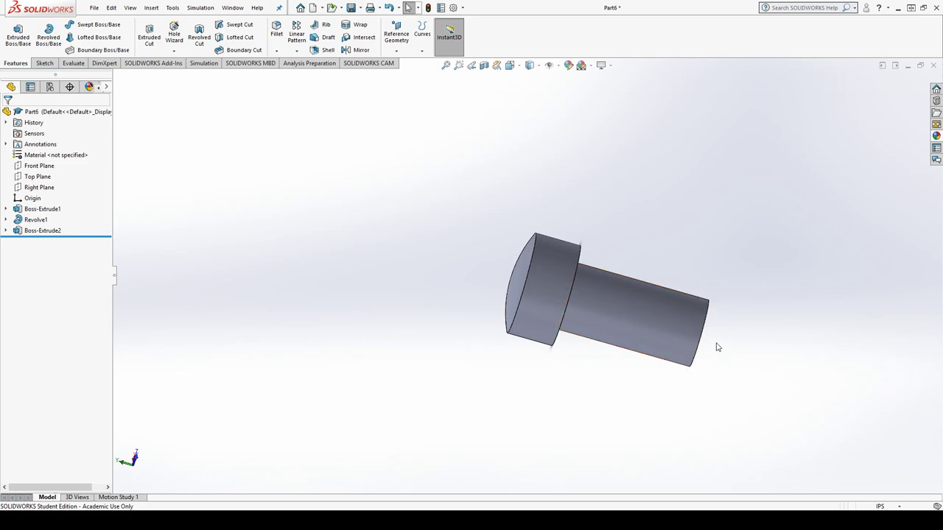
Chamfer the shank's end edge 0.03125 in at 45° as Chamfer1.
middle_drag(719, 347, 671, 326)
scroll(663, 309, down, 3)
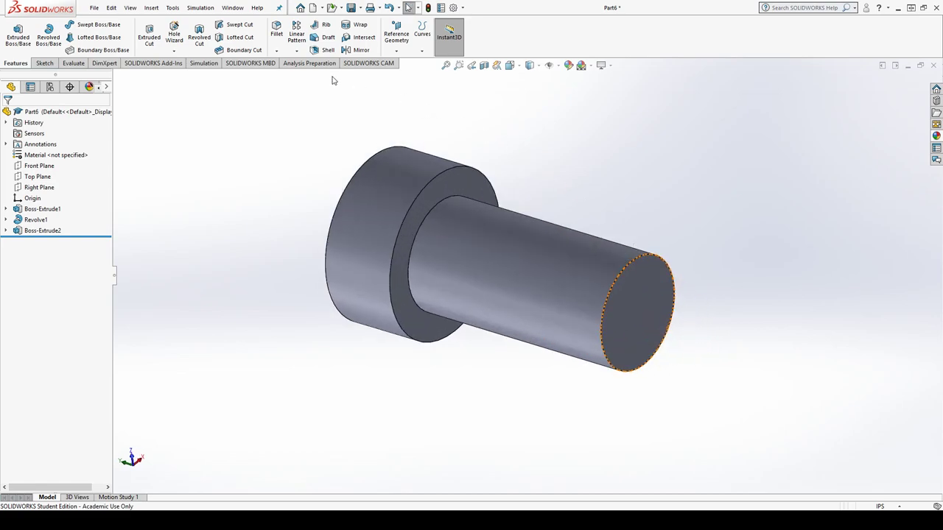
click(276, 51)
click(630, 267)
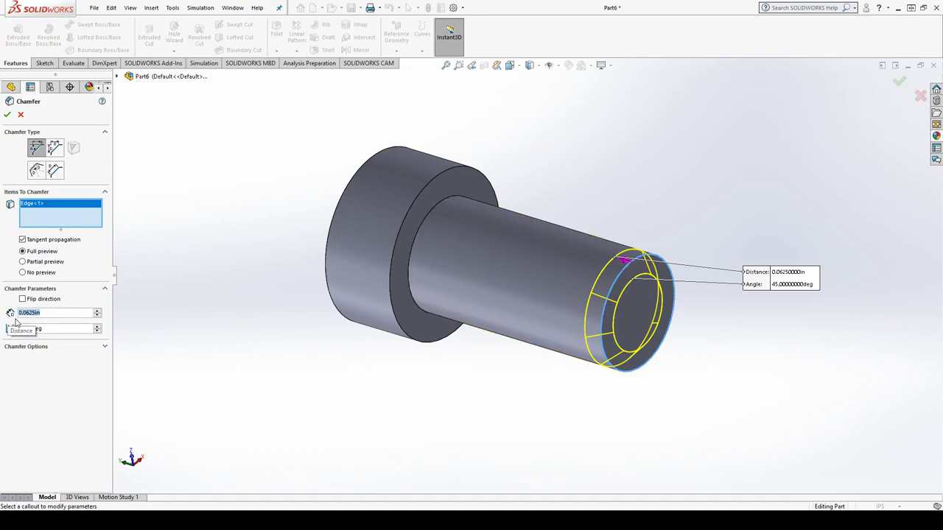
text(0.03125)
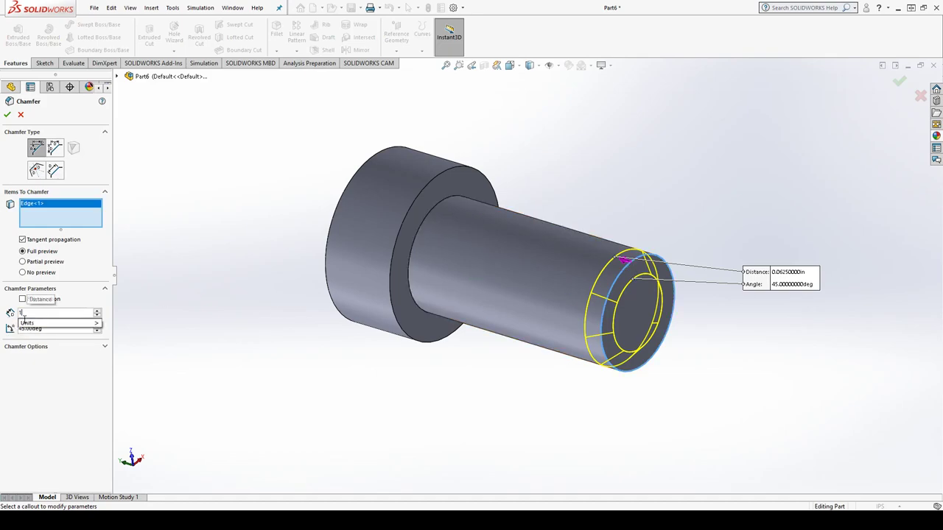
key(Return)
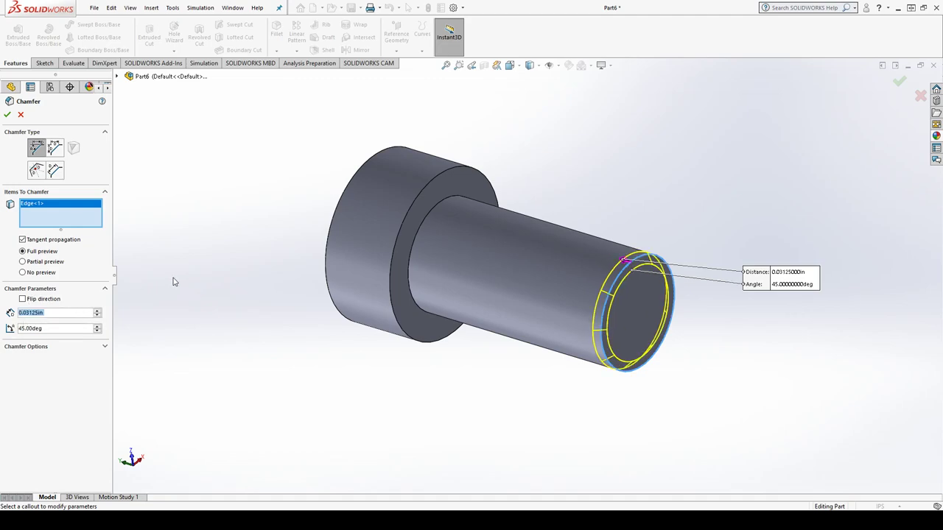
click(8, 115)
mouse_move(574, 277)
middle_down()
mouse_move(629, 307)
mouse_move(651, 333)
middle_up()
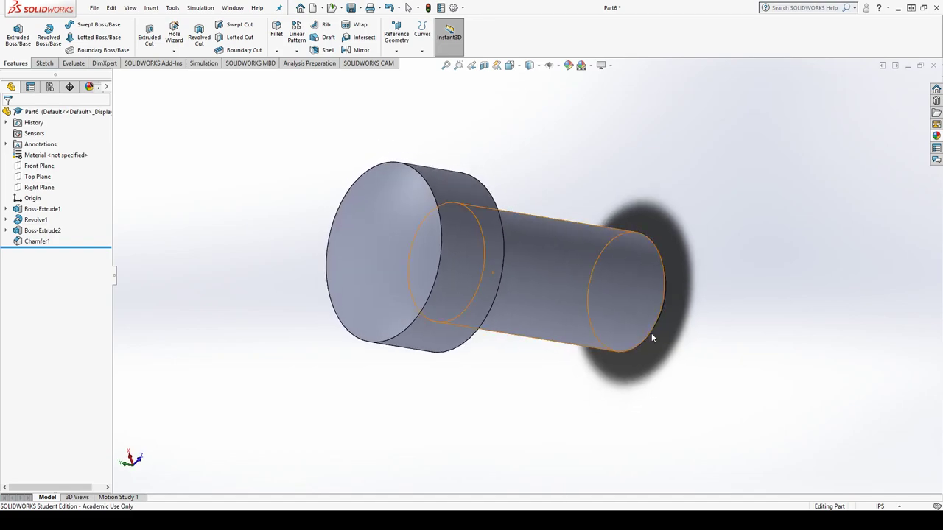
Enable Shaded cosmetic threads under Document Properties > Detailing.
click(450, 7)
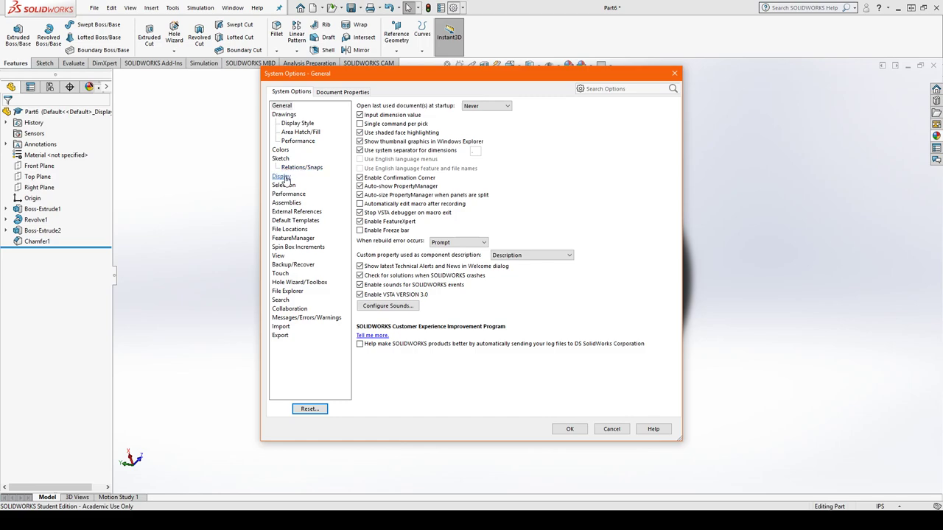
click(338, 90)
click(285, 159)
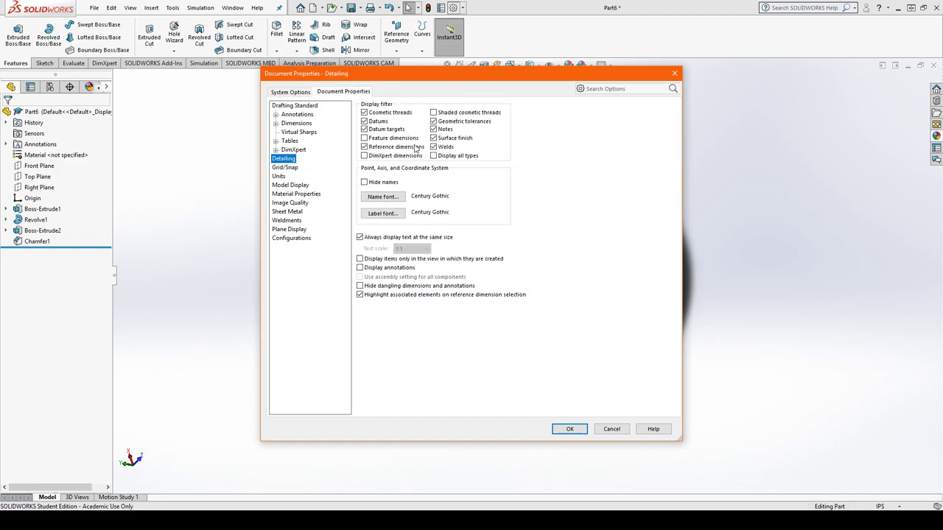
click(433, 113)
click(570, 429)
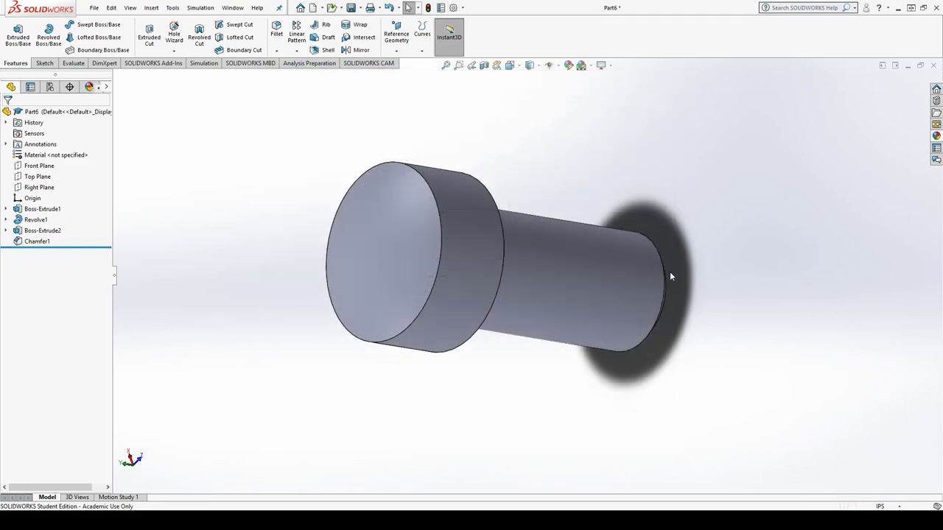
mouse_move(670, 284)
middle_down()
mouse_move(626, 288)
mouse_move(597, 320)
middle_up()
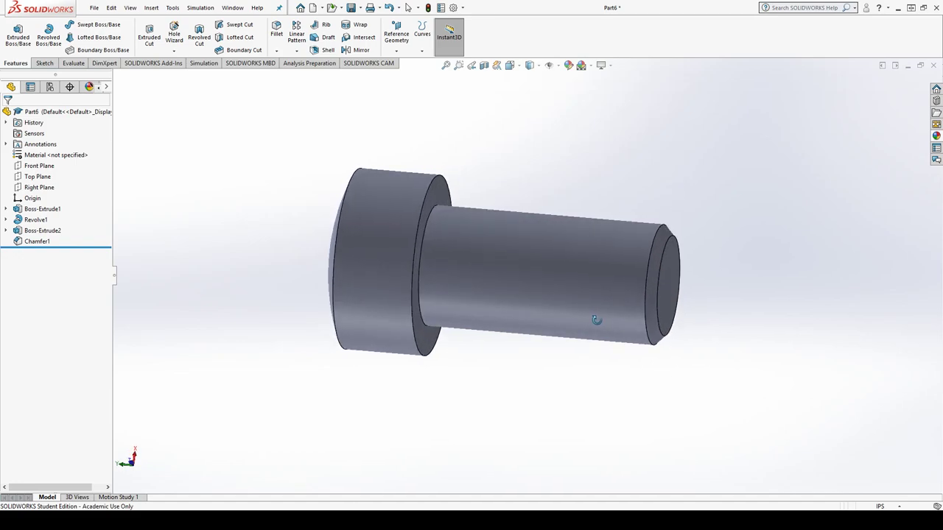
middle_drag(596, 319, 587, 304)
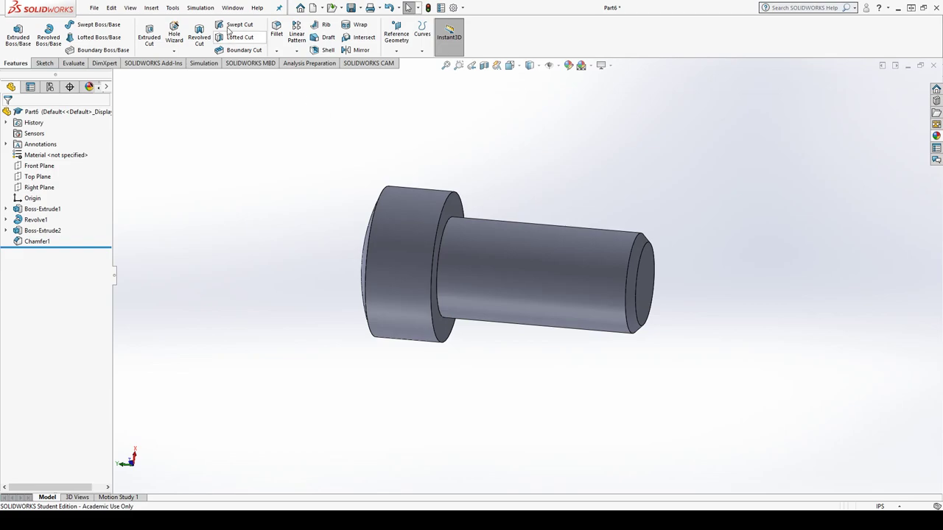
Open the Insert menu to reach the Annotations submenu with Cosmetic Thread.
click(151, 8)
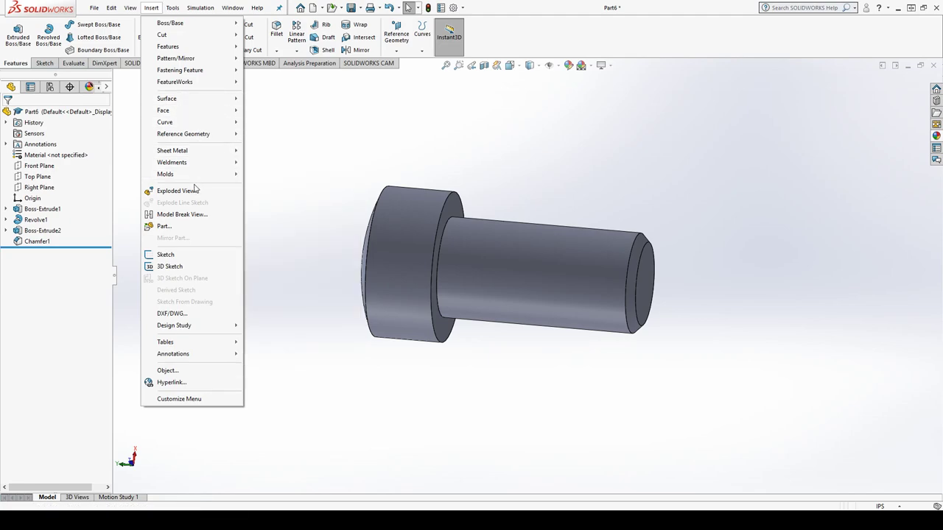
mouse_move(190, 353)
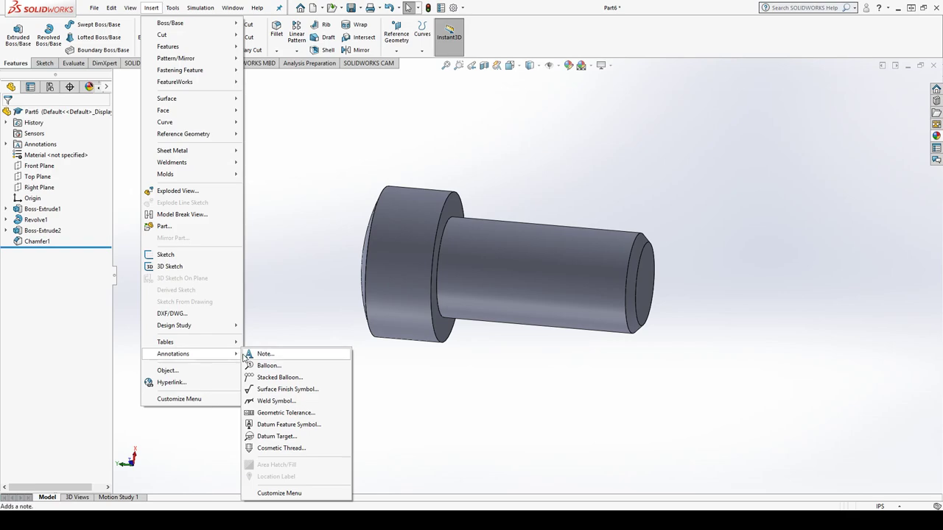
Start a cosmetic thread using the ANSI Inch standard and 3/8-24 size.
click(284, 447)
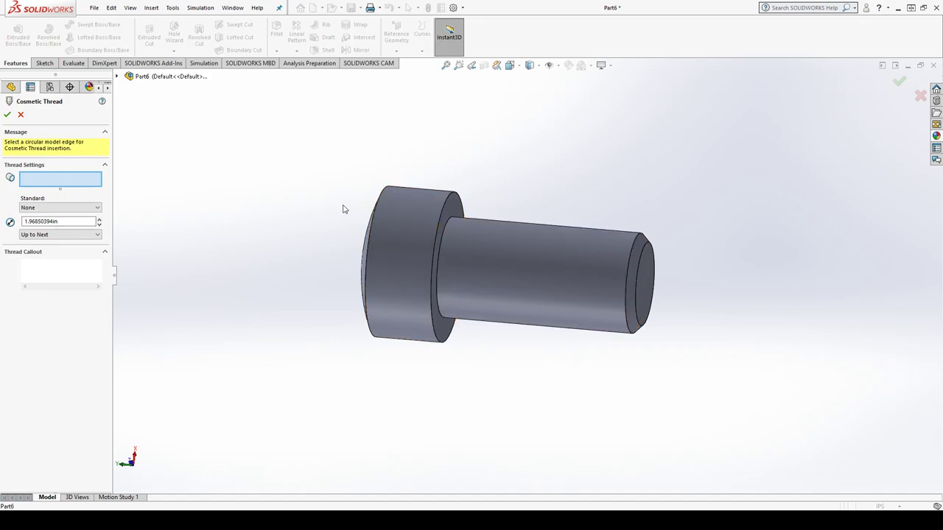
click(60, 209)
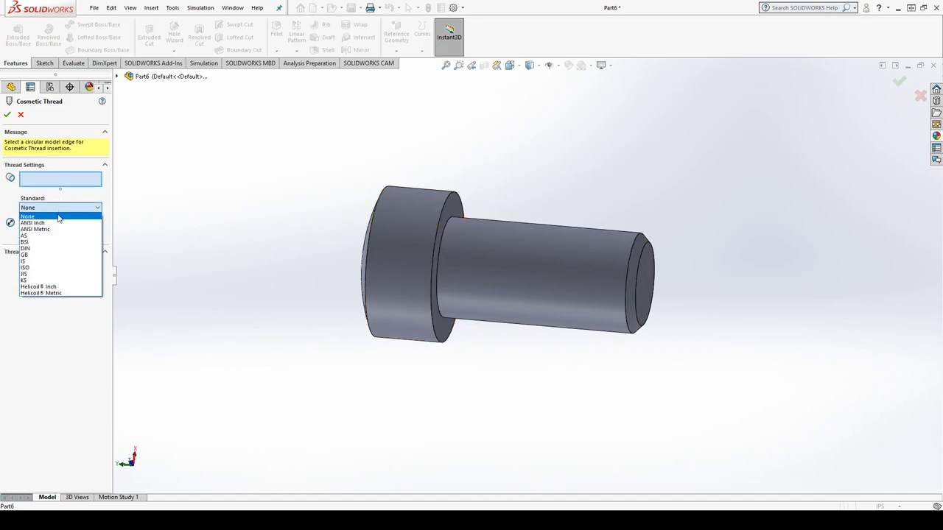
click(53, 223)
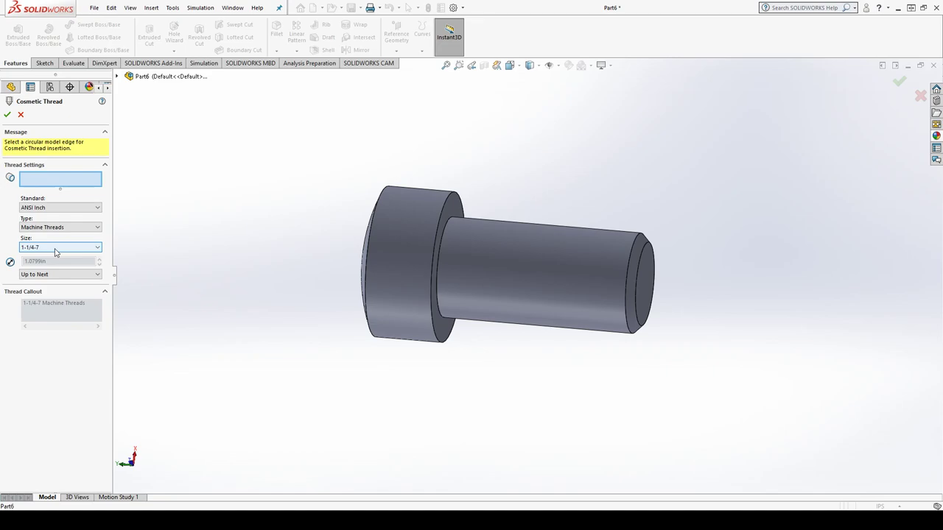
click(55, 248)
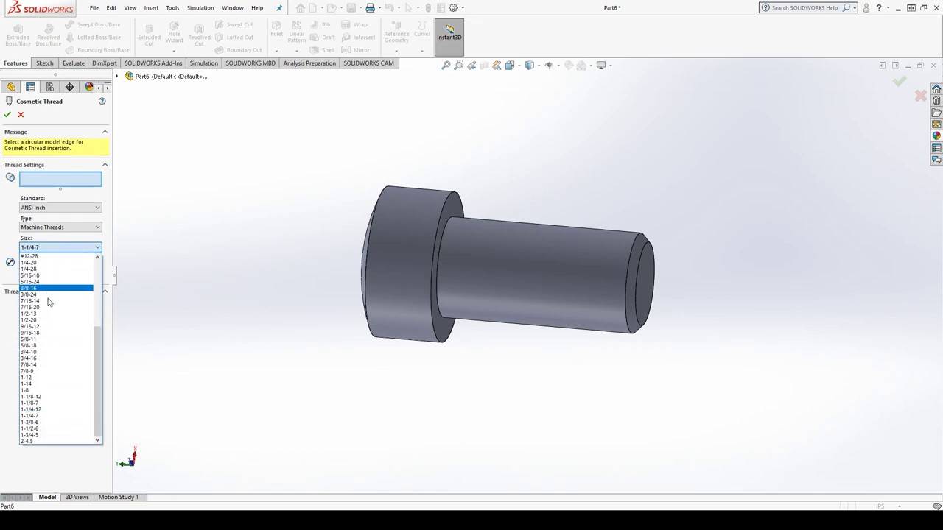
scroll(44, 348, up, 1)
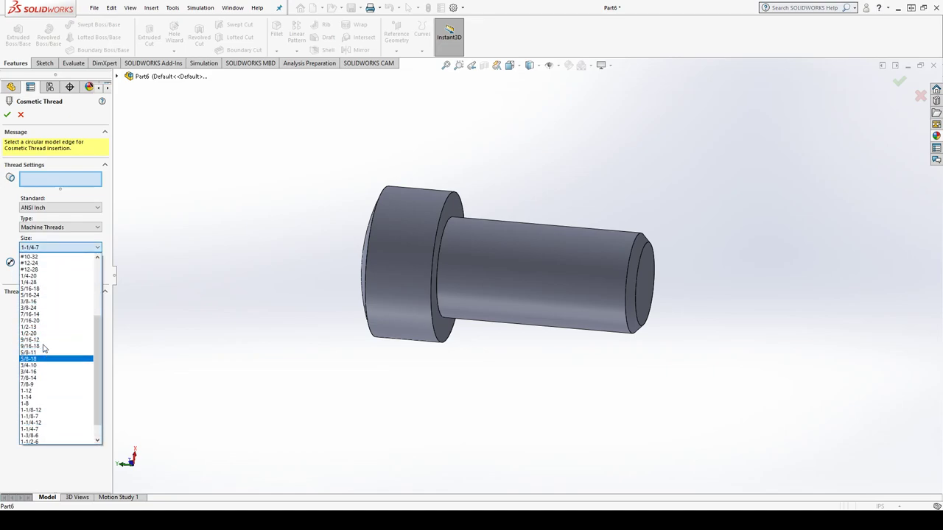
scroll(43, 349, up, 1)
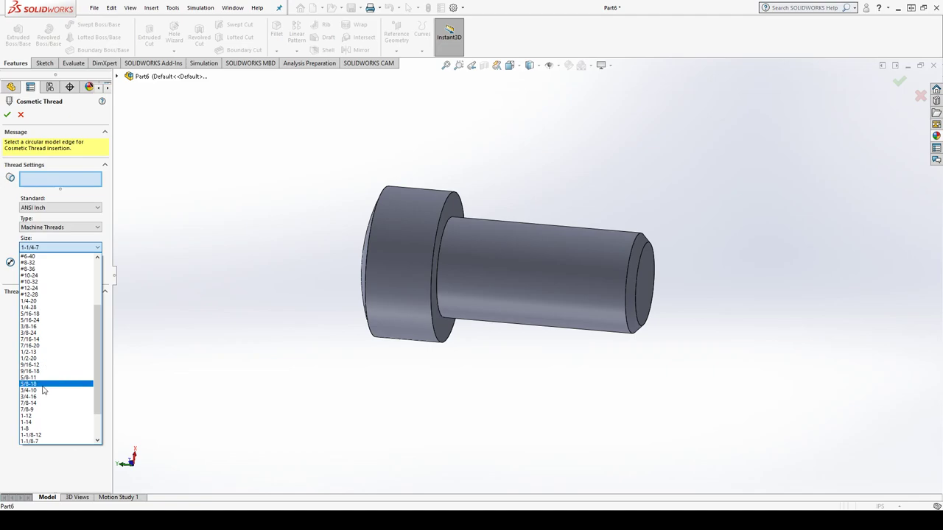
scroll(44, 368, up, 2)
scroll(45, 361, up, 2)
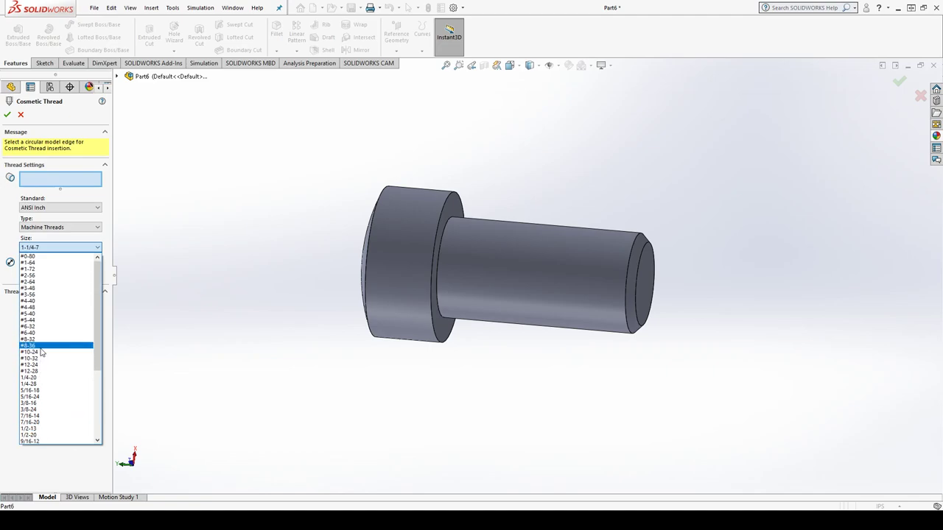
click(42, 409)
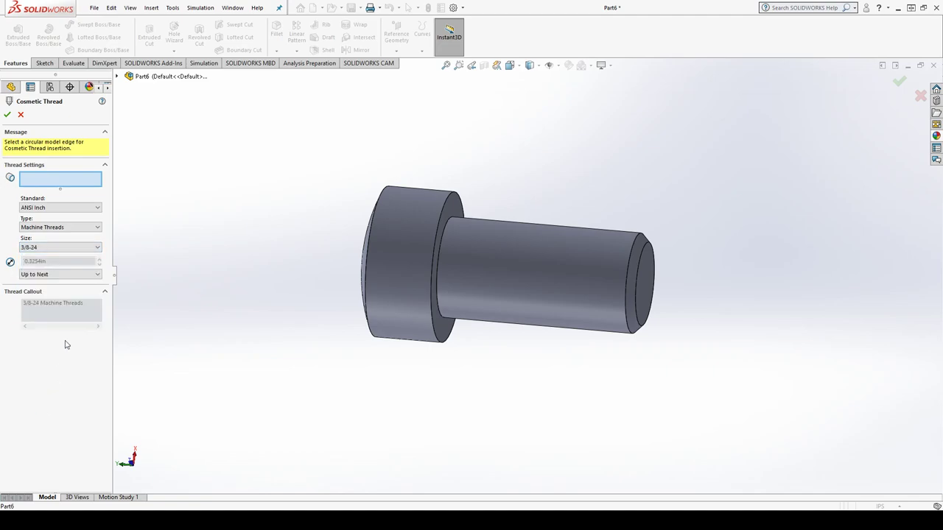
Apply the thread from the shank's tip edge, Blind to 0.5 in depth.
click(621, 274)
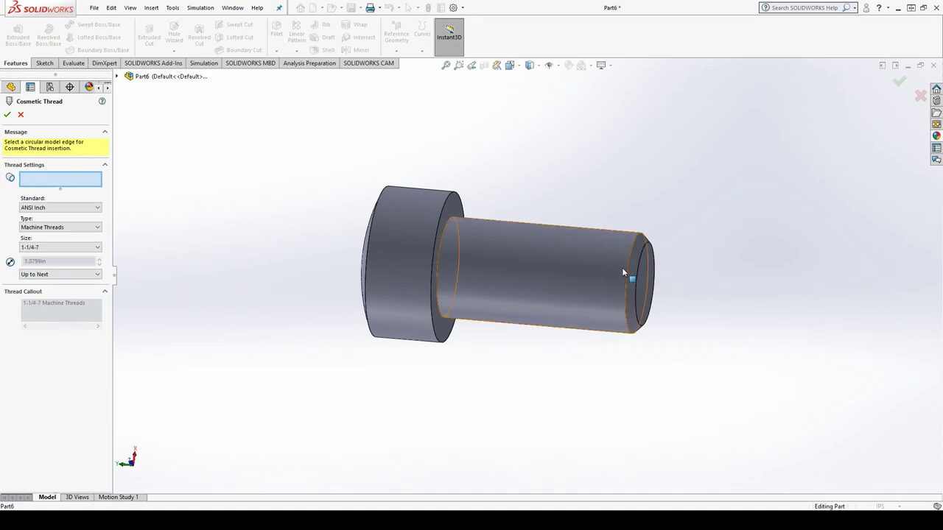
click(630, 274)
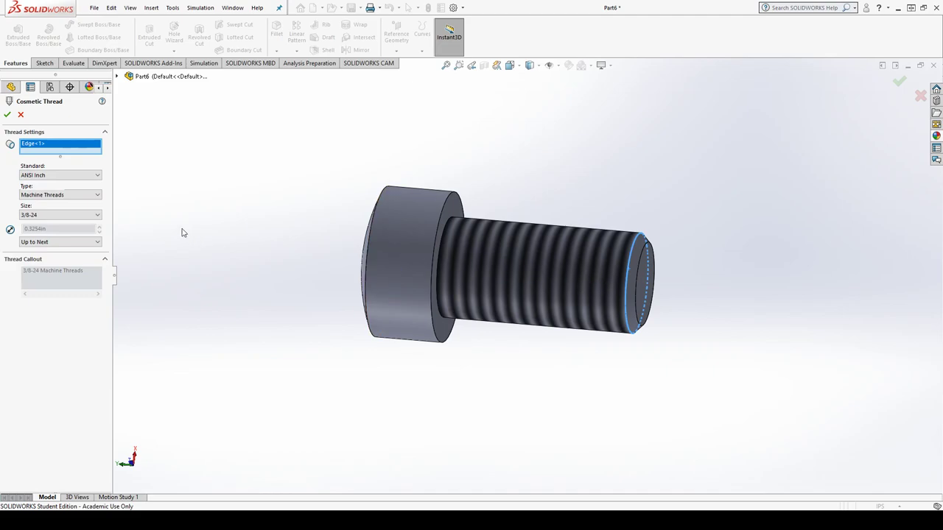
click(51, 243)
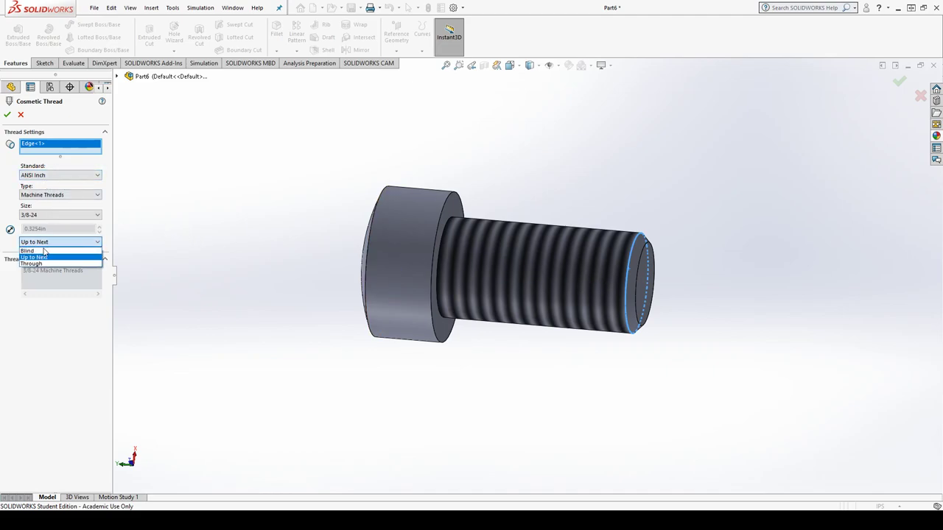
click(46, 252)
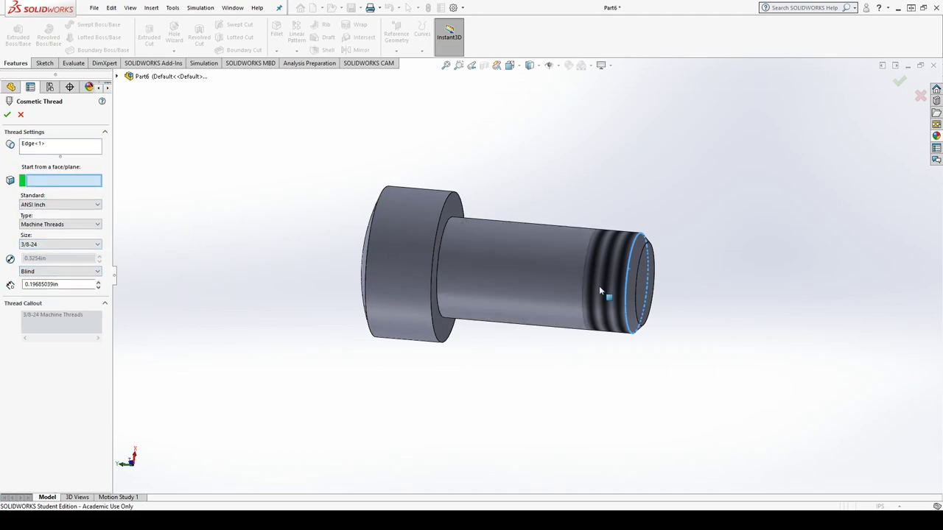
double_click(44, 284)
text(0.5)
key(Return)
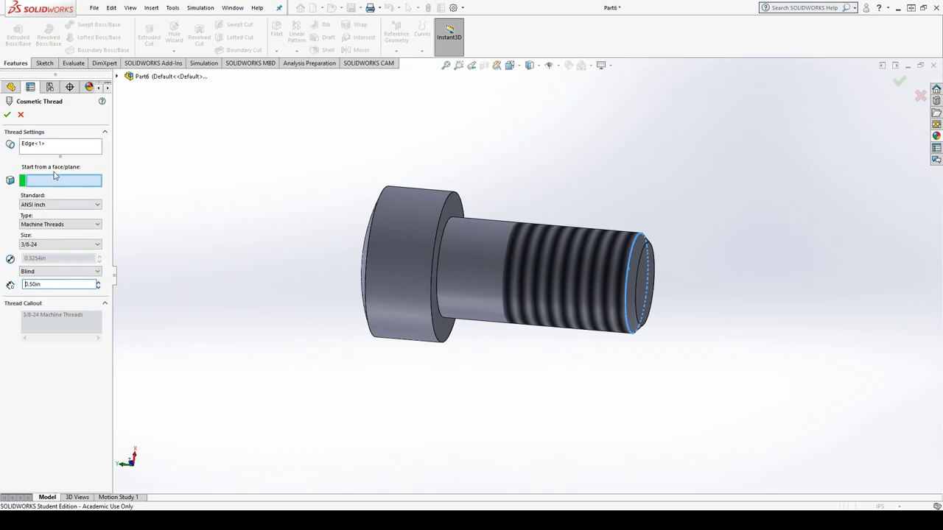
click(8, 116)
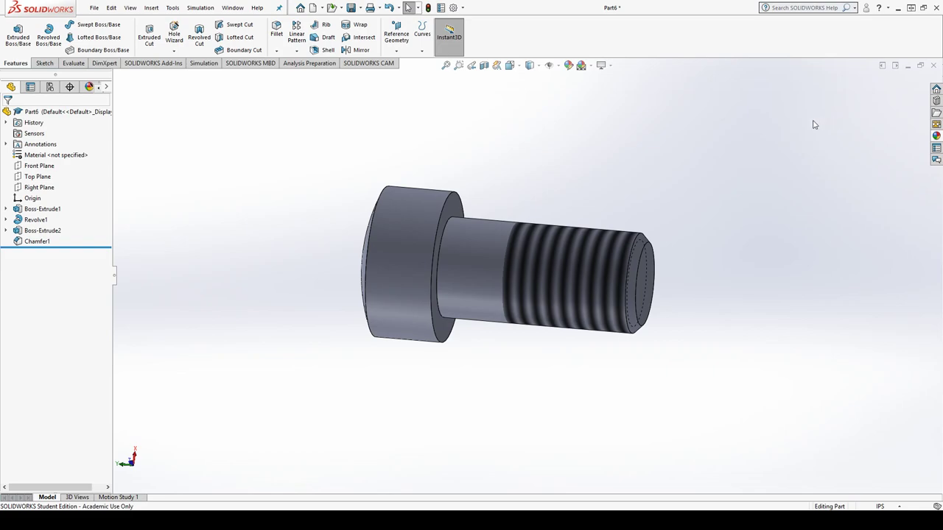
mouse_move(486, 145)
middle_down()
mouse_move(579, 194)
mouse_move(493, 208)
middle_up()
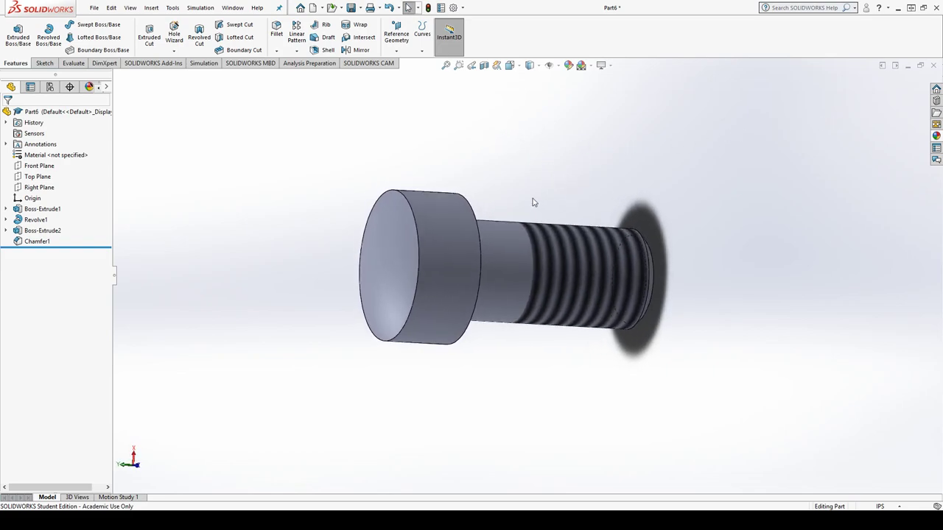
click(38, 165)
Sketch a slot rectangle on the Front Plane across the bolt head.
right_click(38, 165)
click(51, 156)
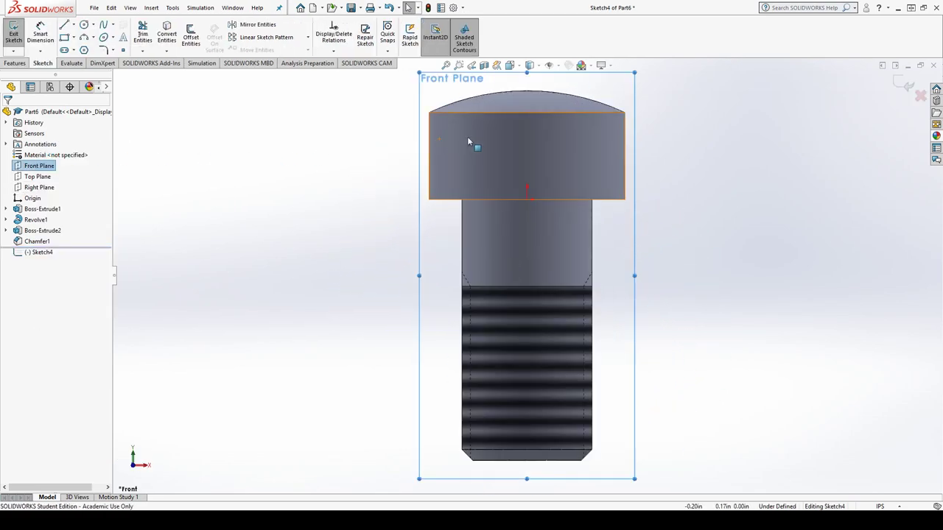
scroll(504, 265, down, 3)
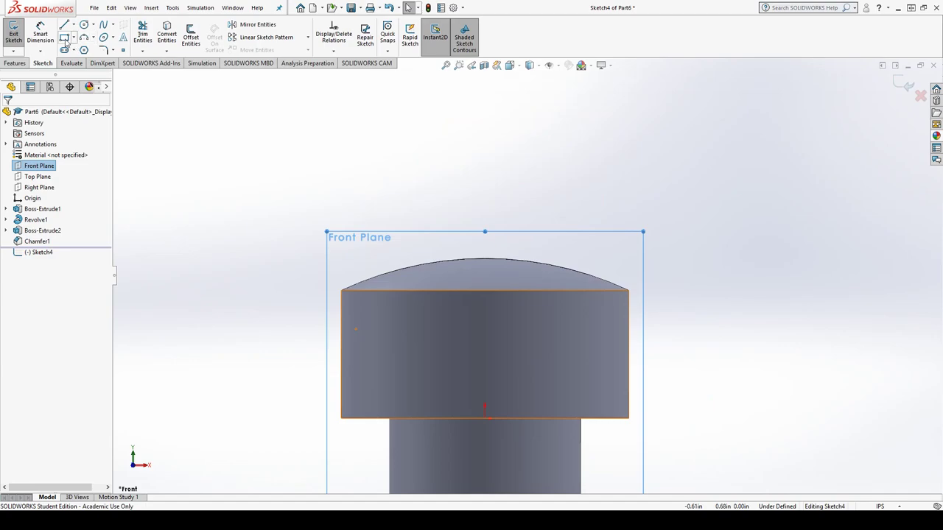
click(65, 36)
click(516, 238)
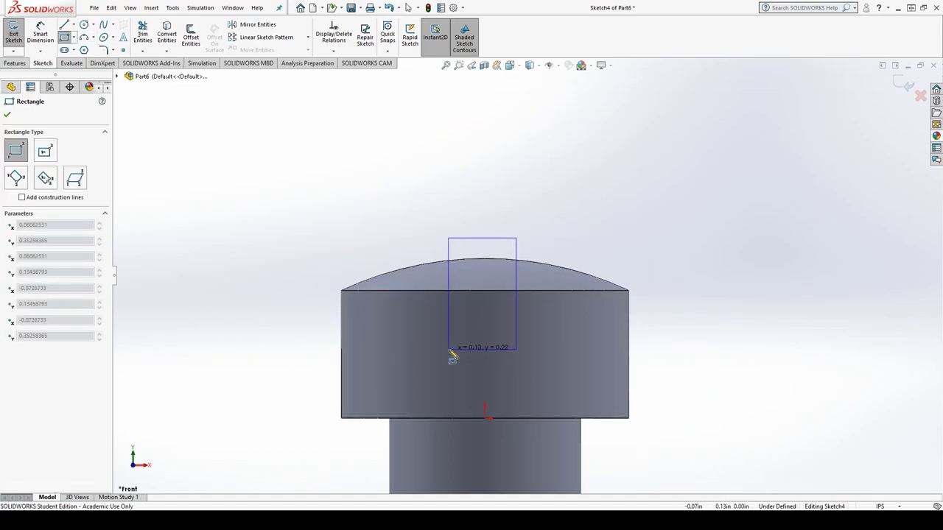
click(447, 351)
right_drag(522, 305, 505, 395)
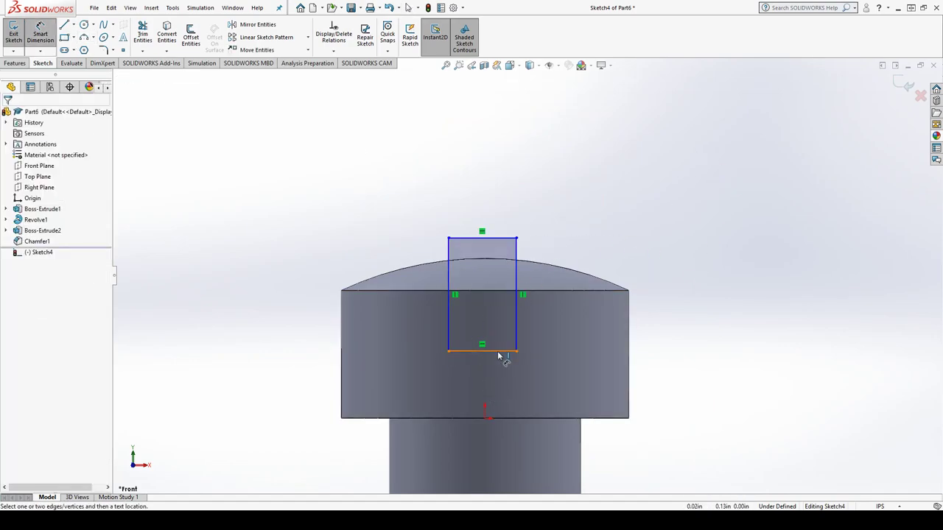
Dimension the rectangle's top edge to a 0.09375 in width.
click(501, 357)
key(Escape)
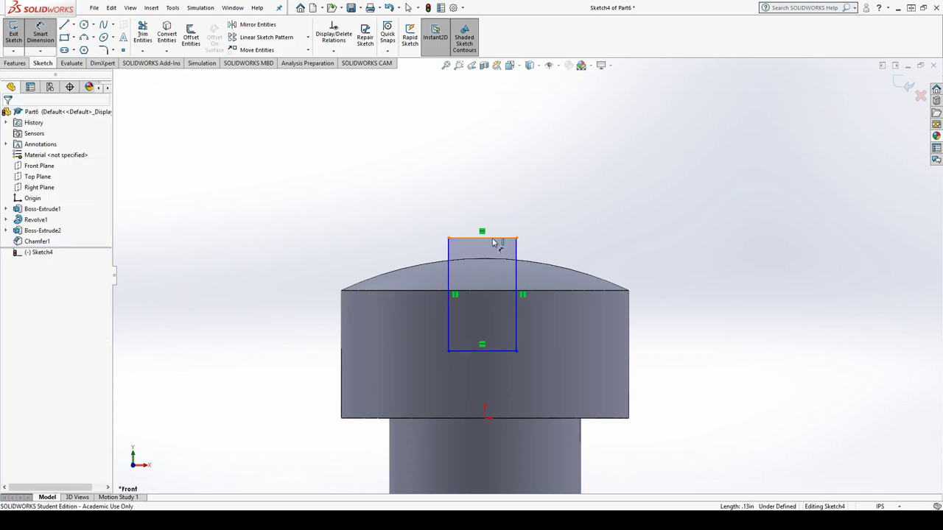
click(495, 238)
click(488, 182)
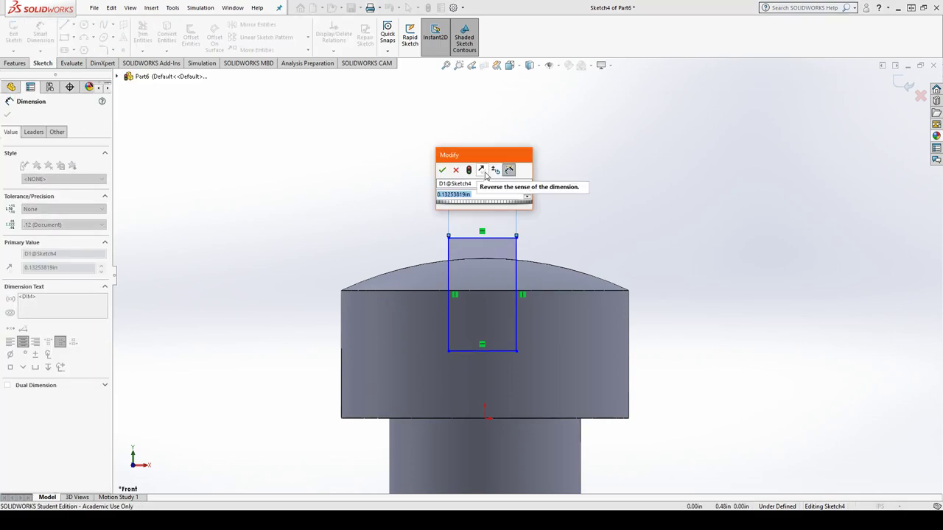
text(.09375)
key(Return)
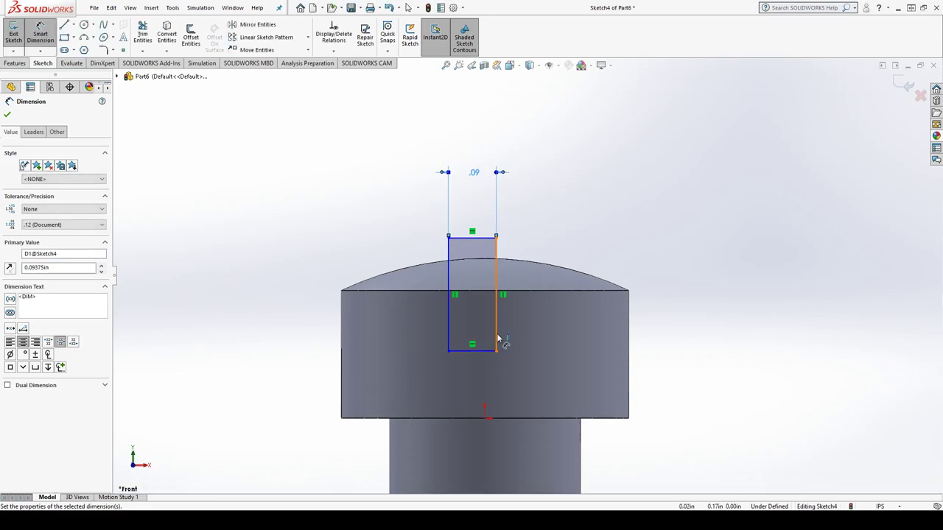
Dimension the rectangle's right edge 0.05 in from the origin.
click(496, 340)
click(485, 419)
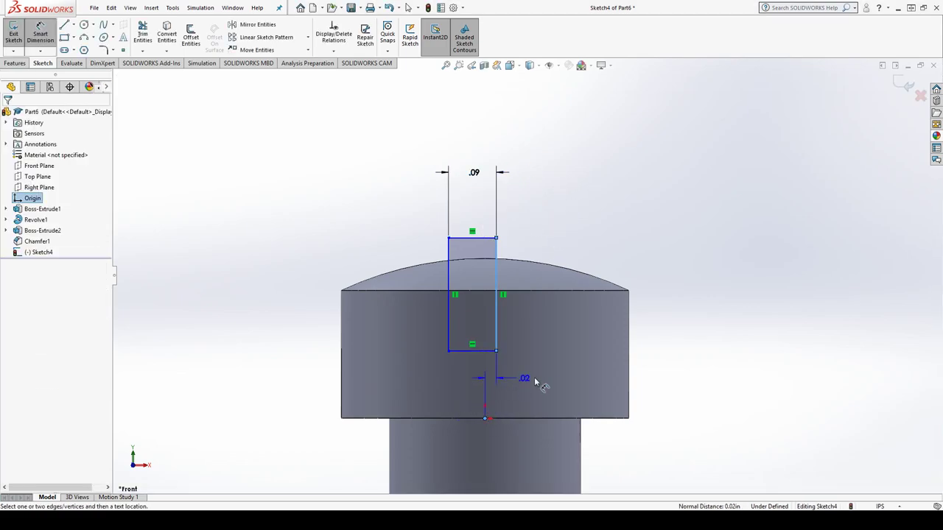
click(526, 449)
text(3/32)
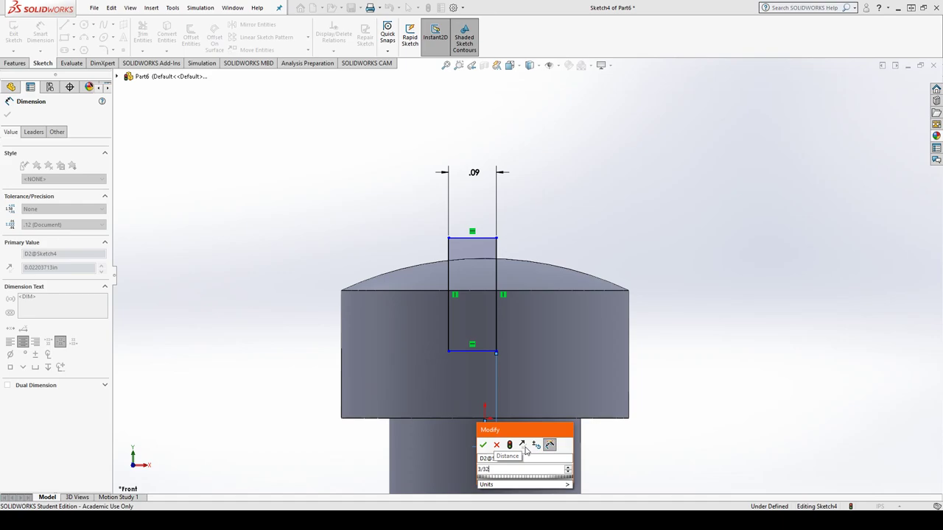
key(Return)
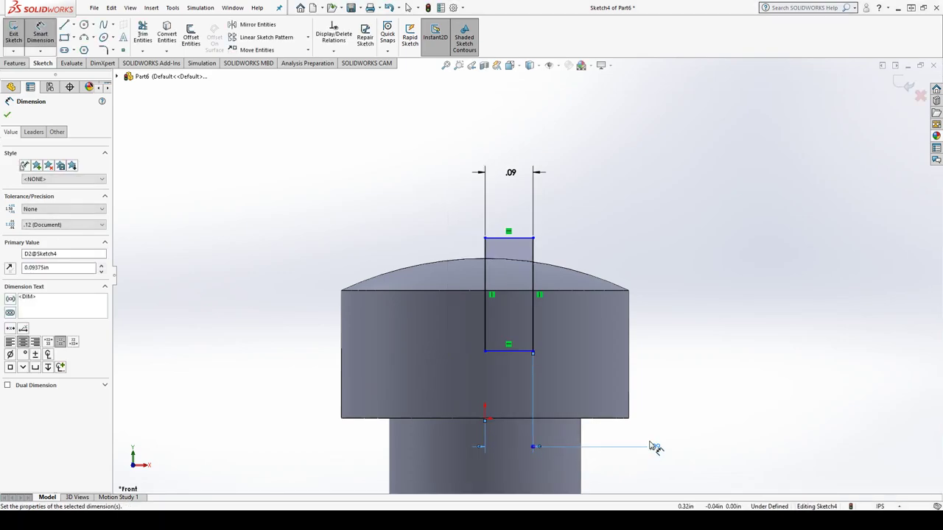
click(654, 447)
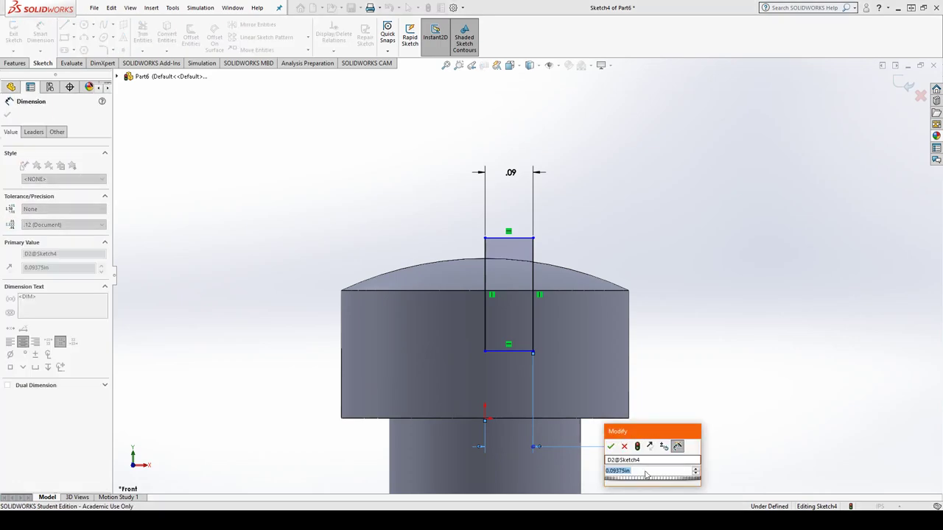
click(646, 470)
text(0.05)
key(Return)
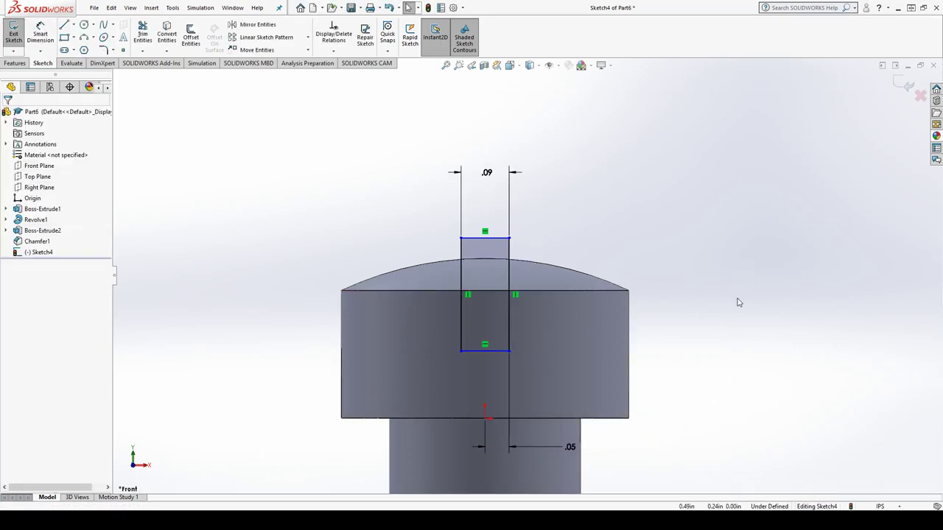
right_drag(732, 259, 731, 215)
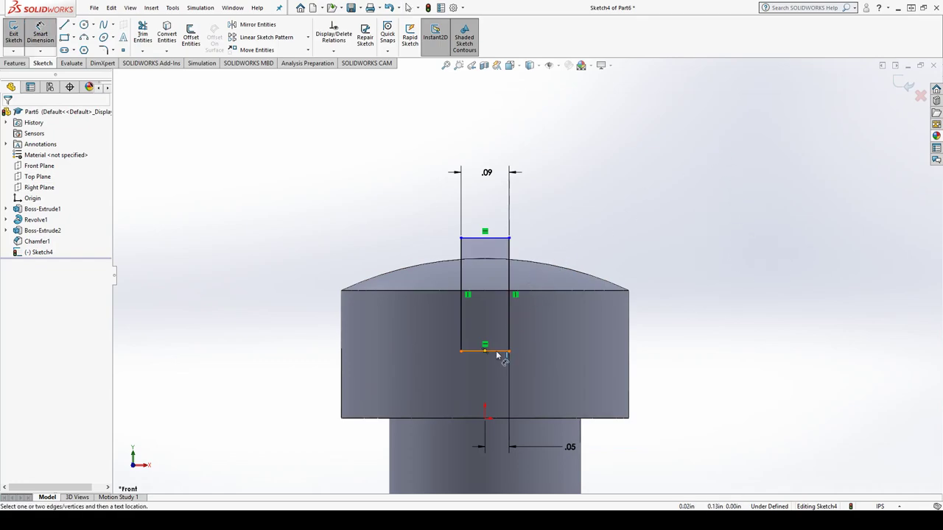
Set the rectangle's bottom edge 0.1875 in above the head's underside, then exit Sketch4.
click(497, 352)
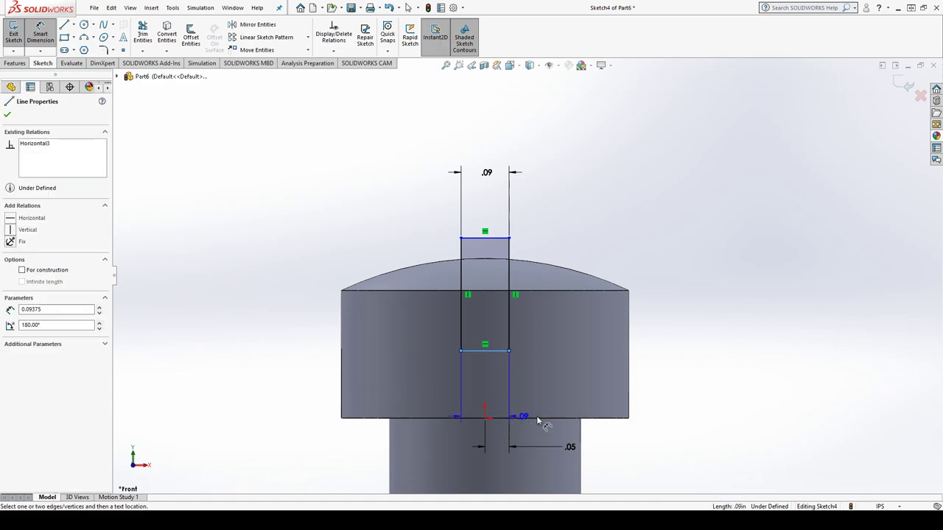
click(611, 418)
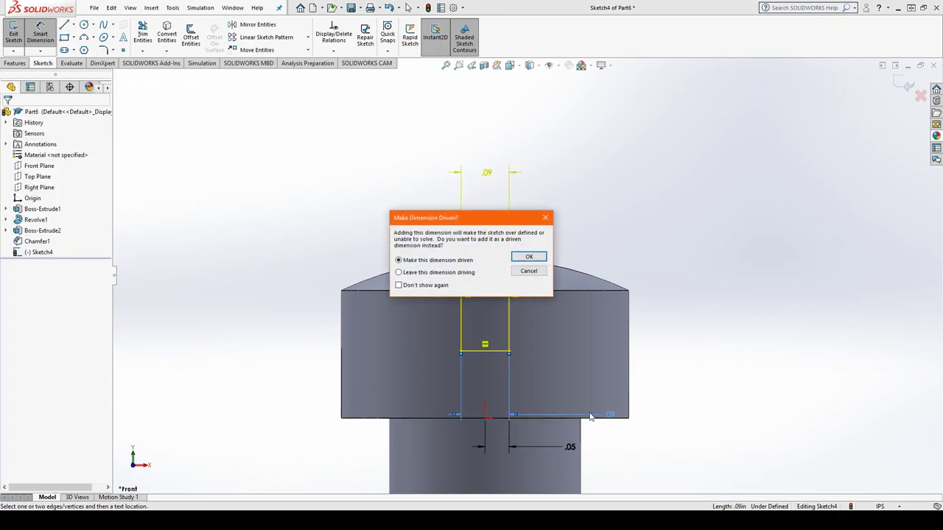
click(526, 271)
click(490, 350)
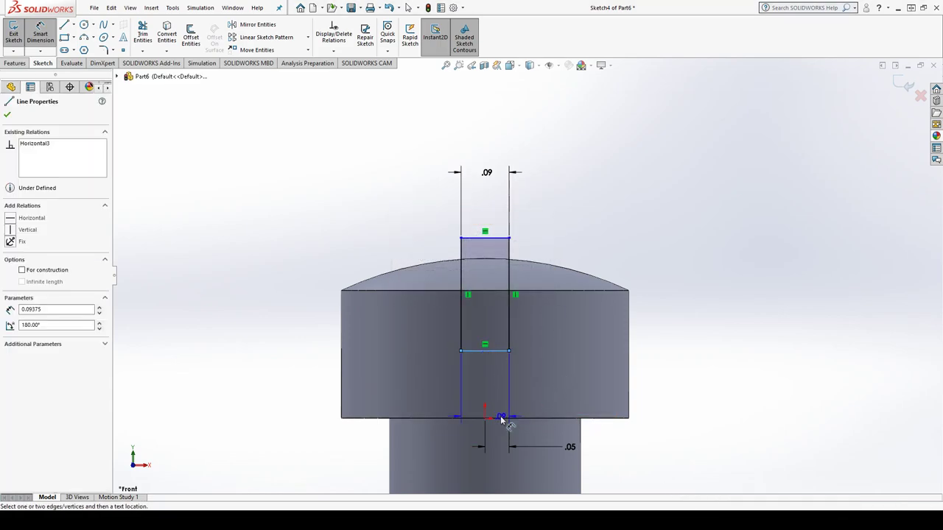
click(501, 419)
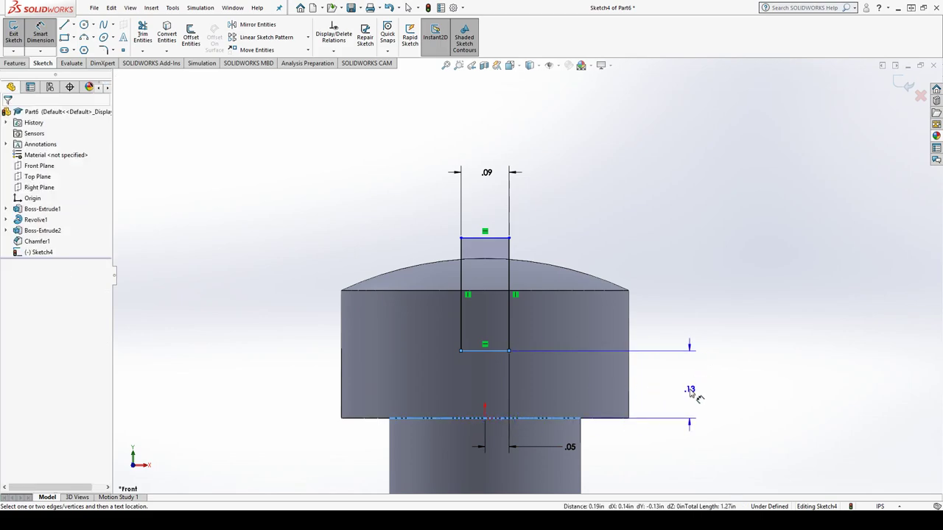
click(691, 392)
text(.1875)
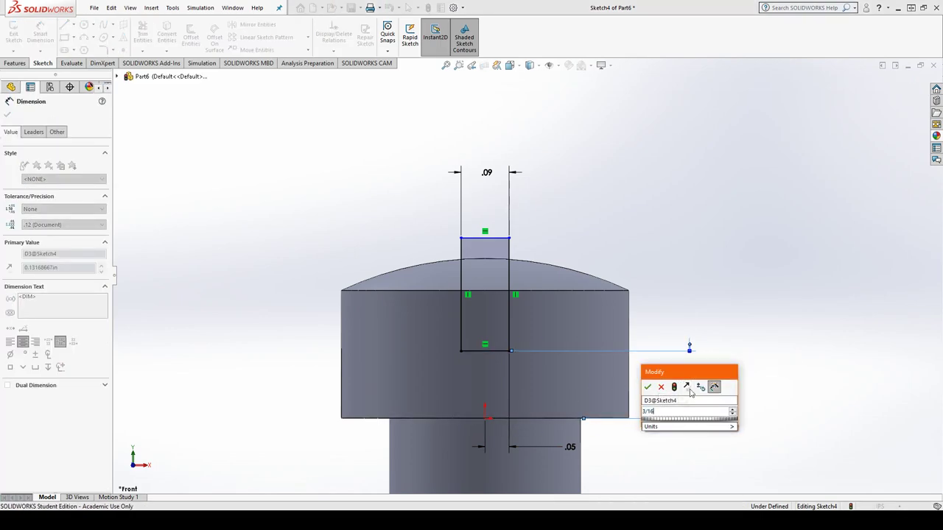
key(Return)
key(Escape)
click(739, 242)
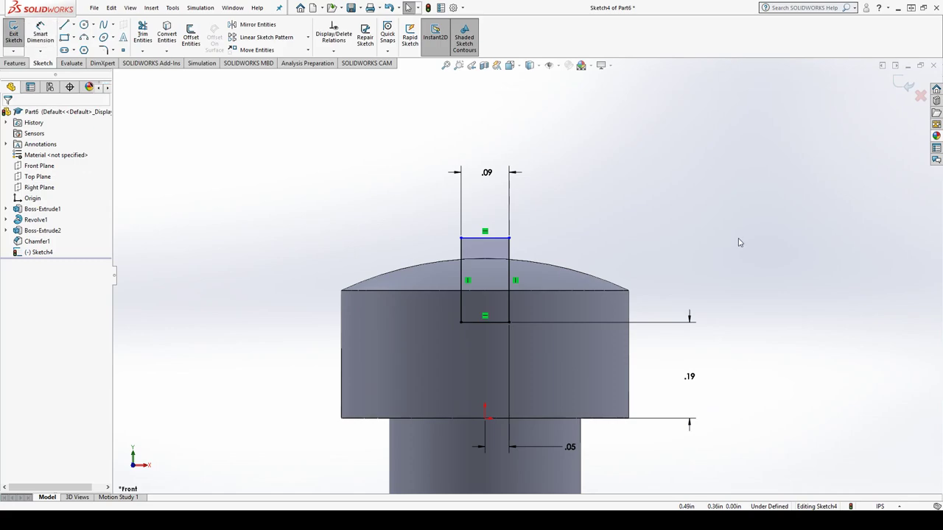
click(896, 85)
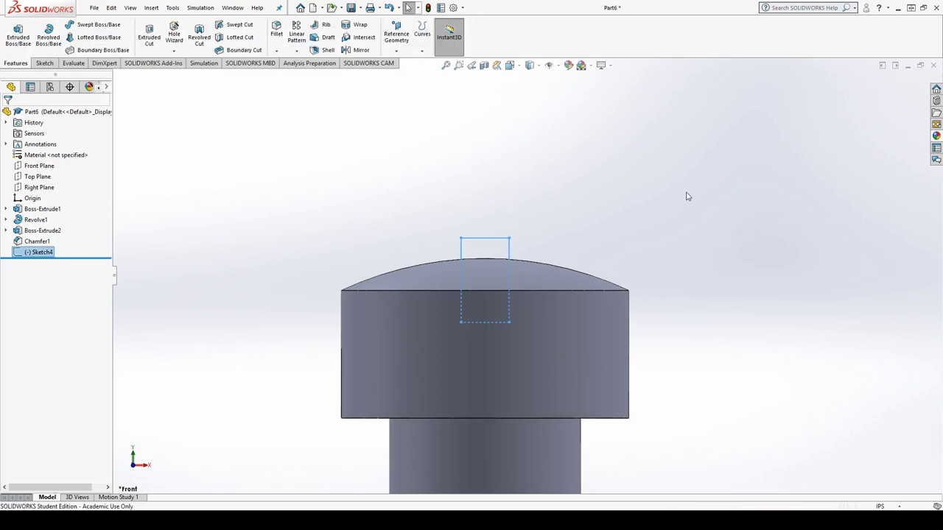
Extrude-cut the slot rectangle Through All - Both to create Cut-Extrude1.
middle_drag(689, 205, 647, 223)
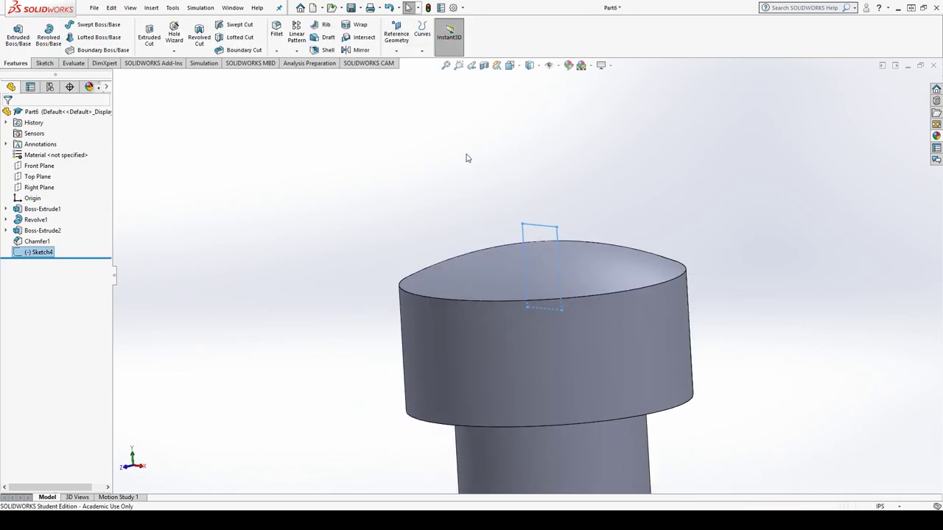
click(148, 35)
click(65, 174)
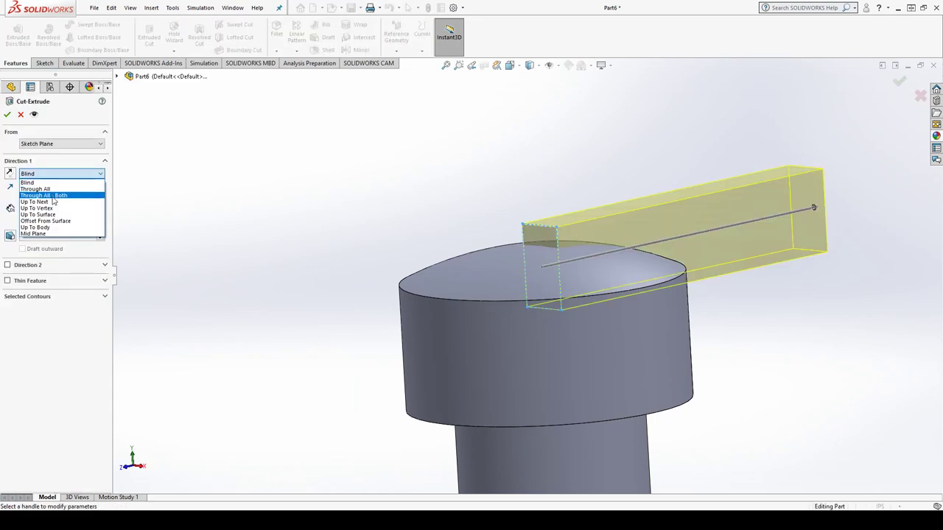
click(51, 190)
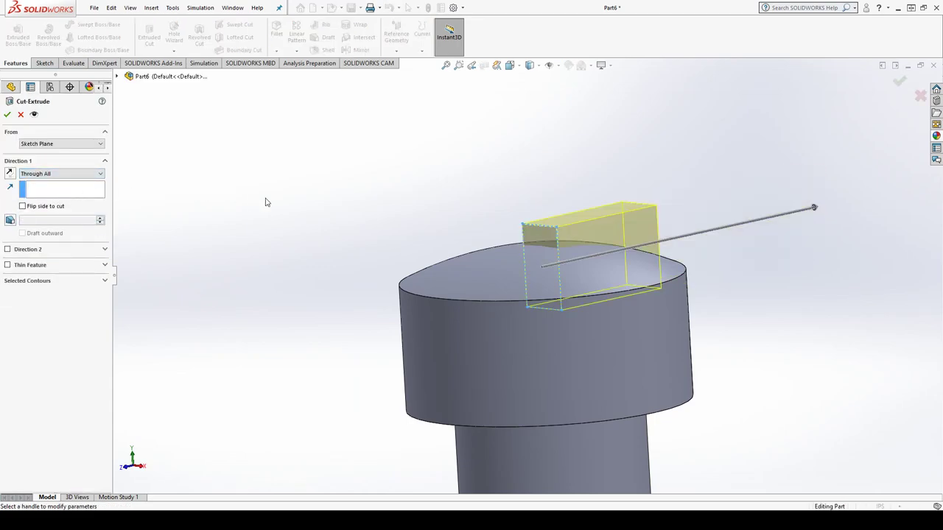
click(38, 174)
click(44, 196)
mouse_move(254, 156)
middle_down()
mouse_move(498, 254)
mouse_move(349, 220)
middle_up()
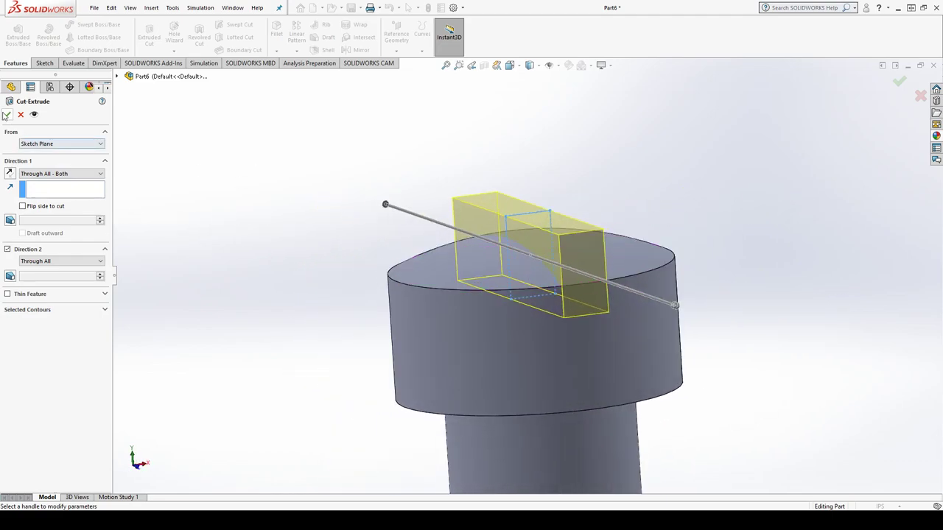
click(6, 115)
middle_drag(543, 204, 639, 179)
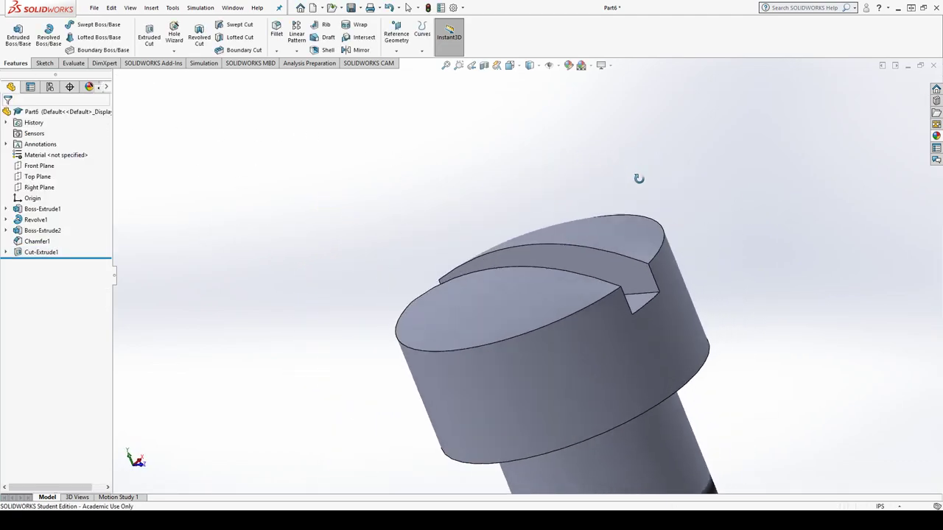
Zoom out and switch to the Isometric view of the finished bolt.
scroll(638, 179, up, 5)
scroll(639, 178, up, 3)
click(510, 64)
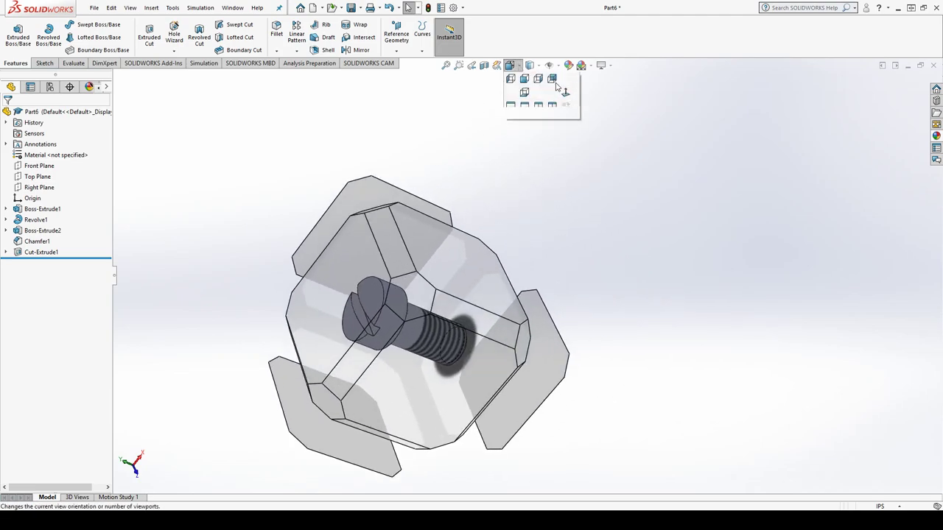
click(565, 92)
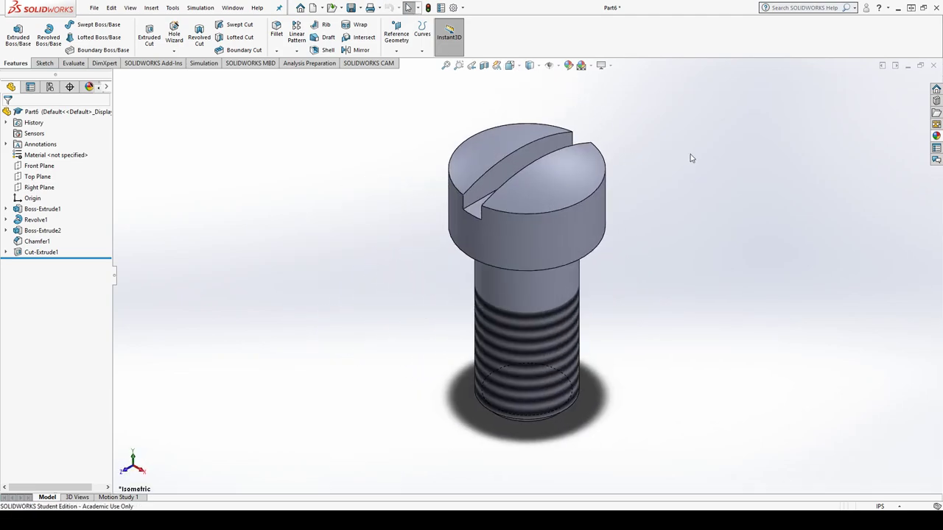